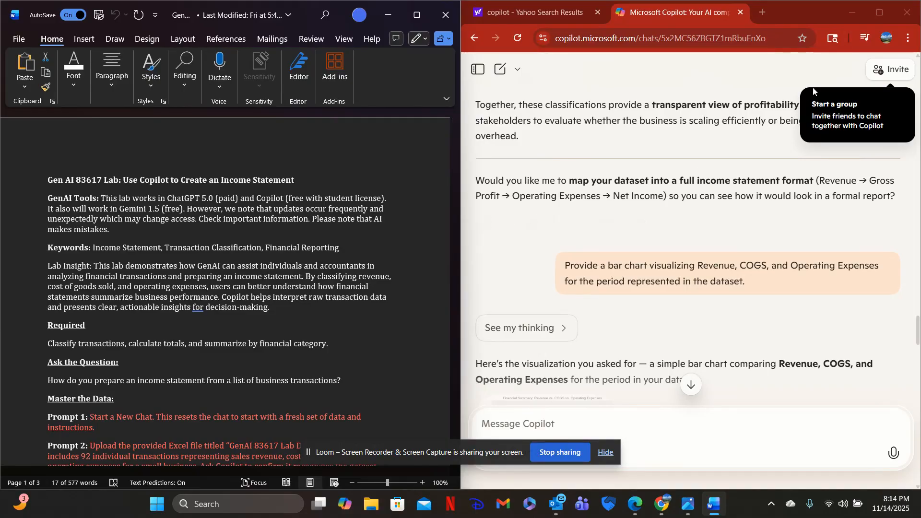
Start a new Copilot chat and attach the Excel file "GenAI 83617 Lab Data (1)" from Downloads to the message.
click(502, 72)
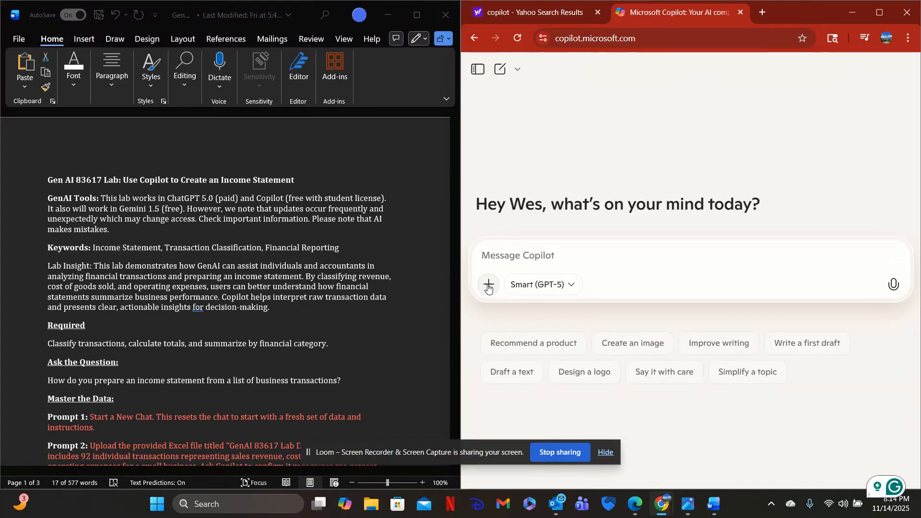
scroll(189, 304, down, 1)
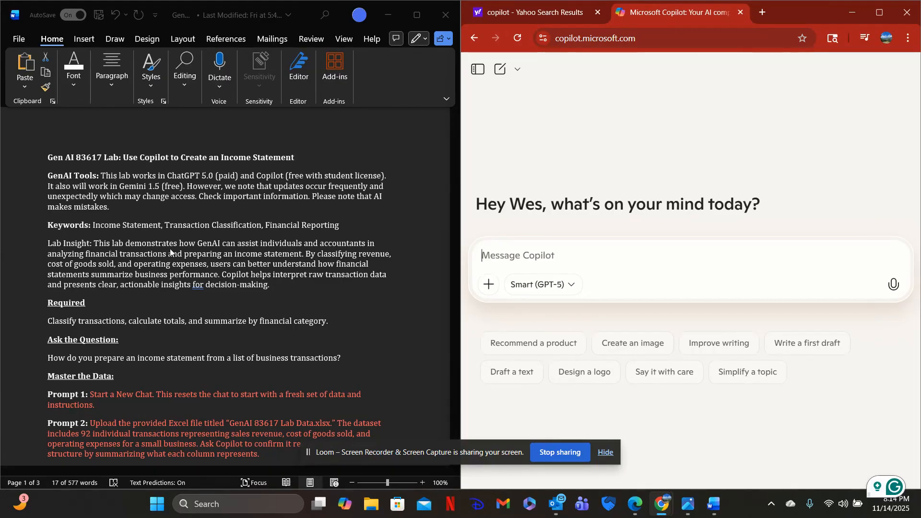
scroll(137, 240, down, 2)
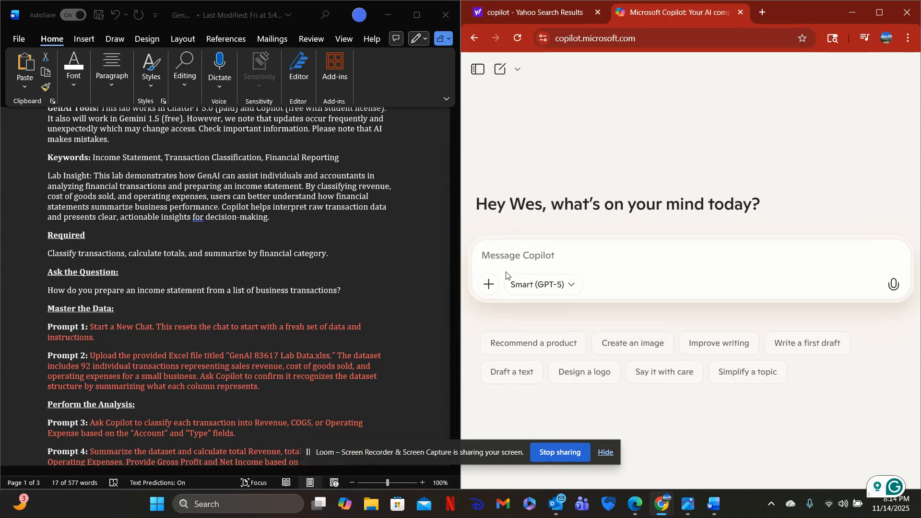
click(489, 284)
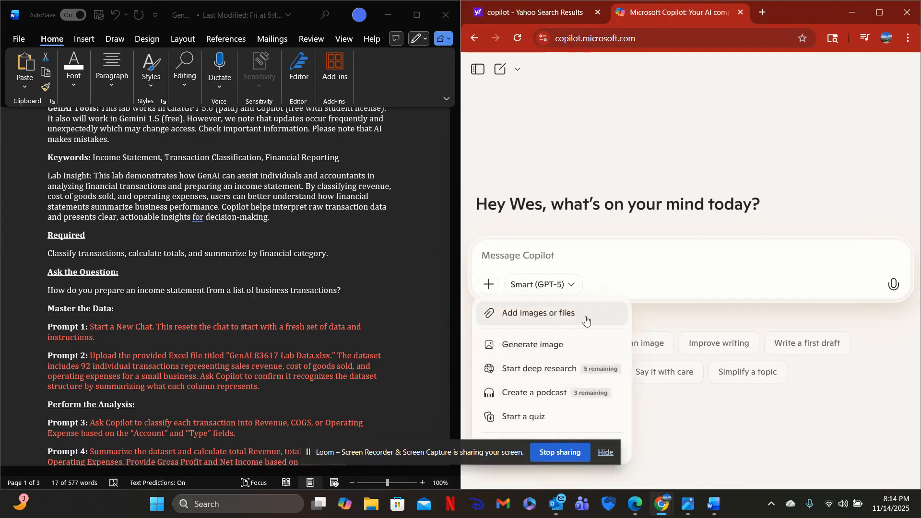
click(533, 313)
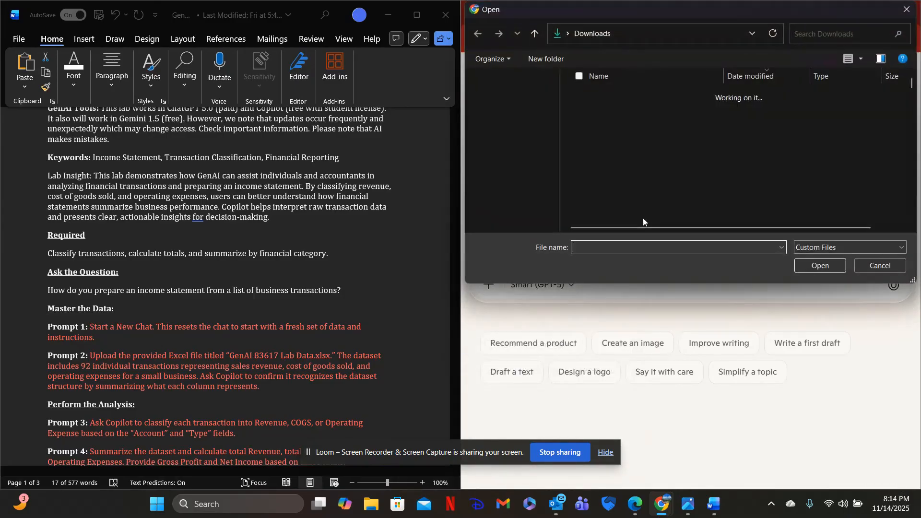
click(656, 109)
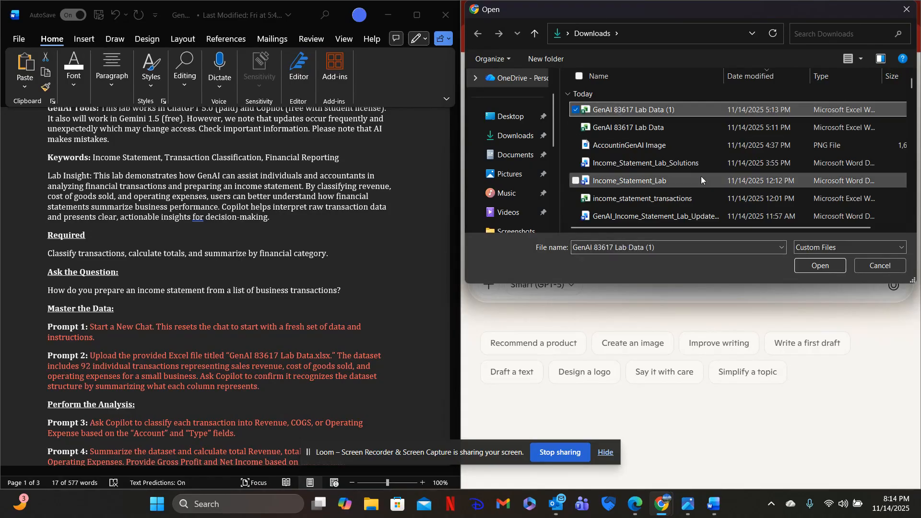
click(820, 265)
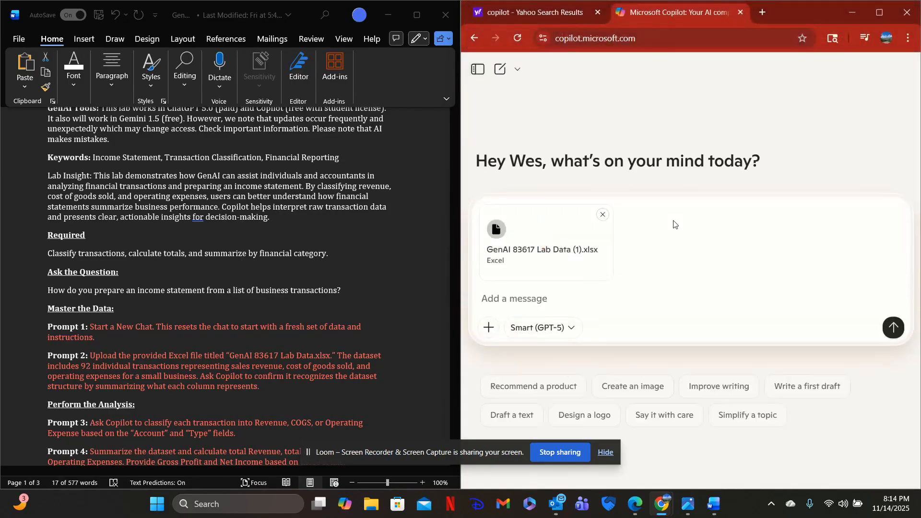
Copy "summarizing what each column represents." from Prompt 2 in the lab document into the Copilot message.
scroll(273, 301, down, 4)
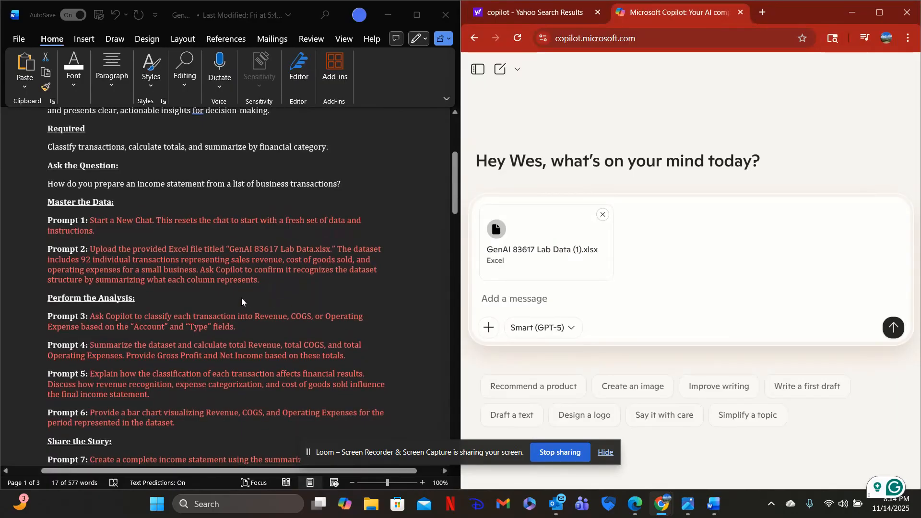
click(94, 277)
drag(96, 280, 265, 280)
key(ctrl+c)
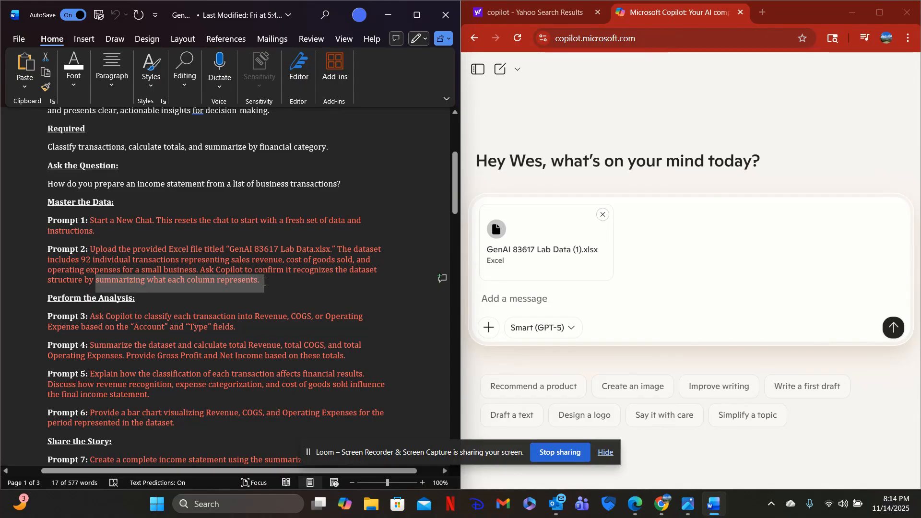
right_click(154, 279)
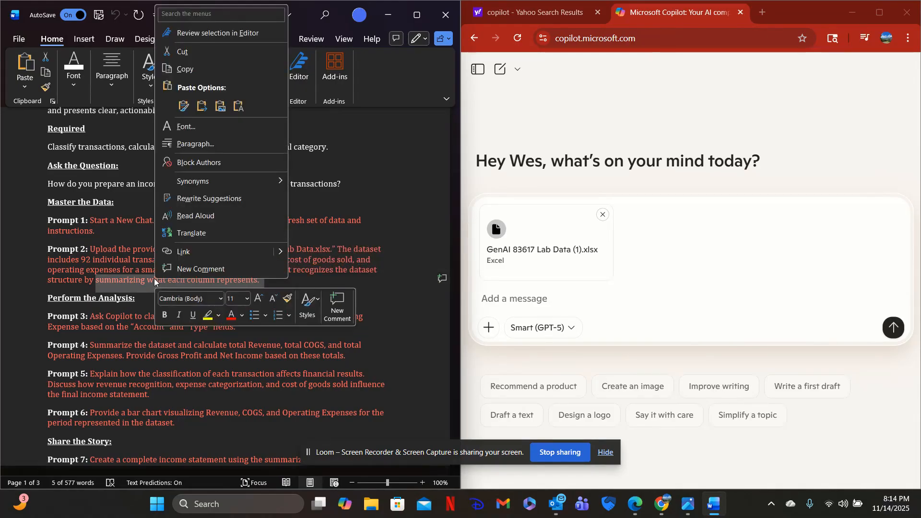
click(185, 69)
click(497, 297)
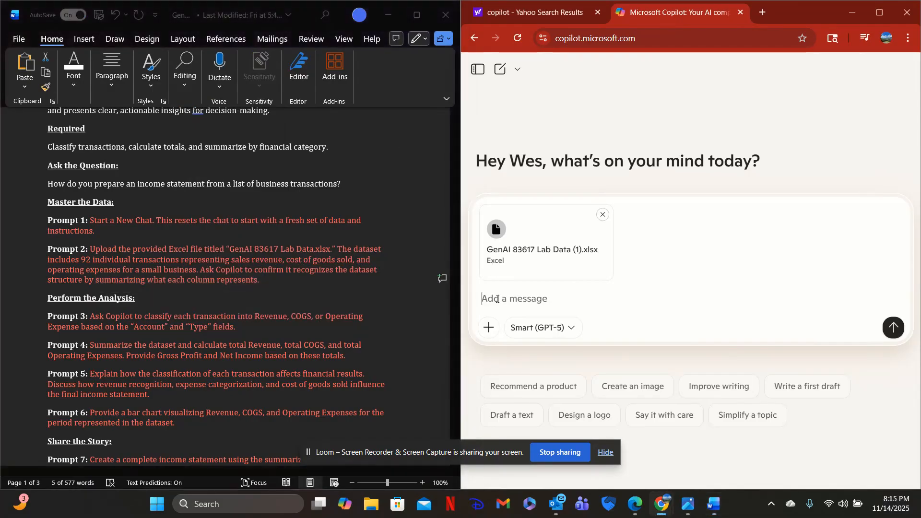
key(ctrl+v)
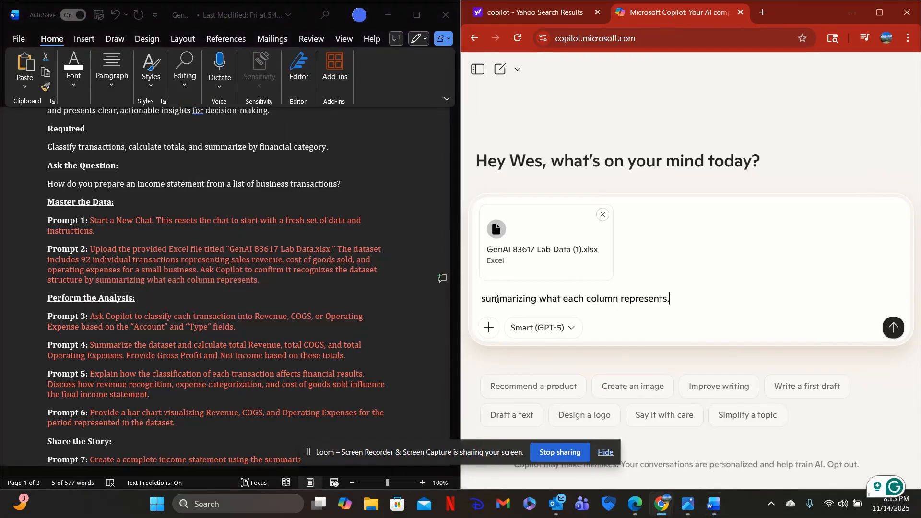
Reword the message to "summarize what each column represents." and send it with the attached file.
click(539, 298)
key(BackSpace)
key(BackSpace)
key(BackSpace)
key(BackSpace)
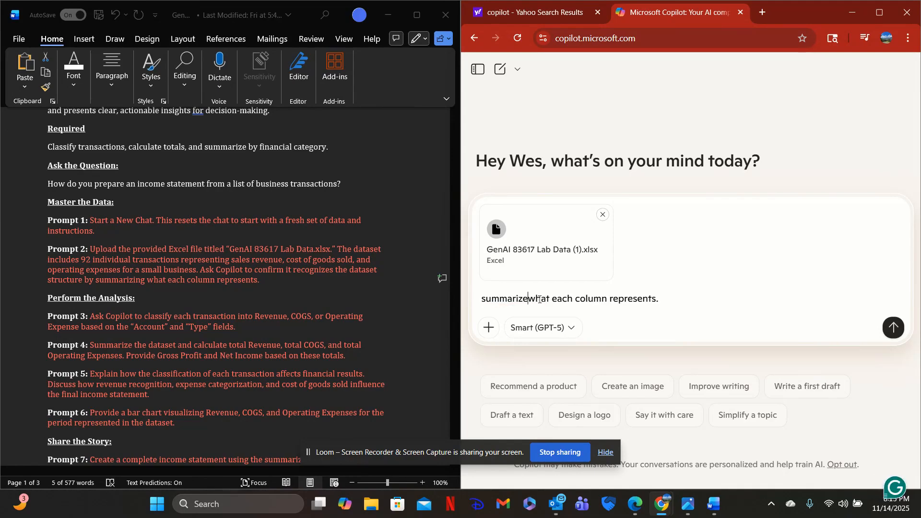
text(e)
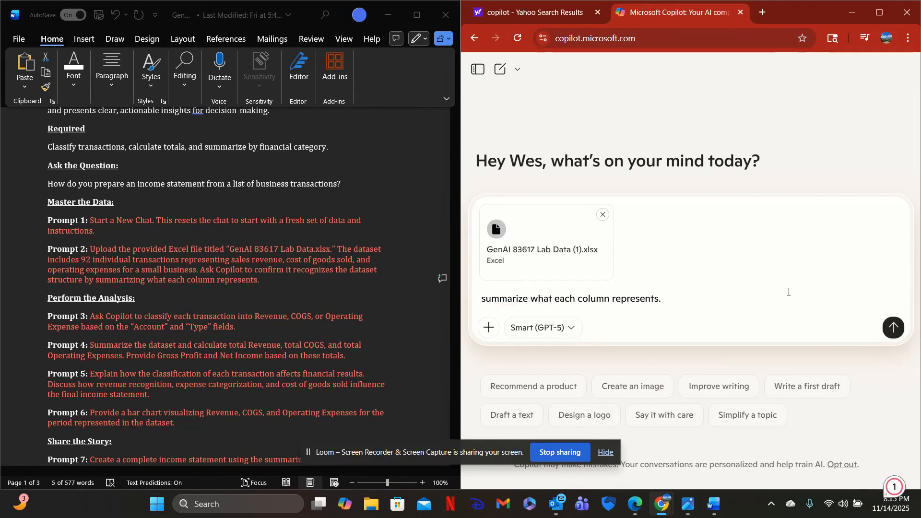
click(893, 327)
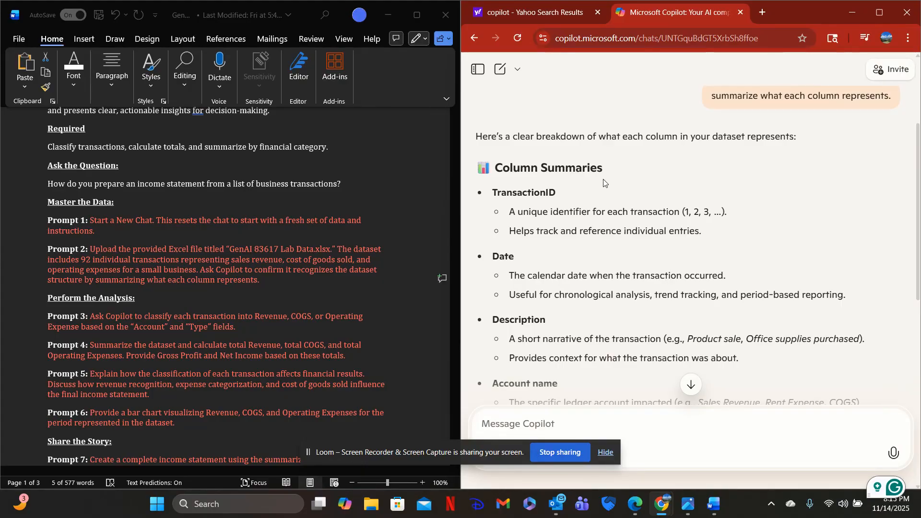
Read through Copilot's summary of what each dataset column represents, including the short recap at its end.
scroll(642, 178, down, 3)
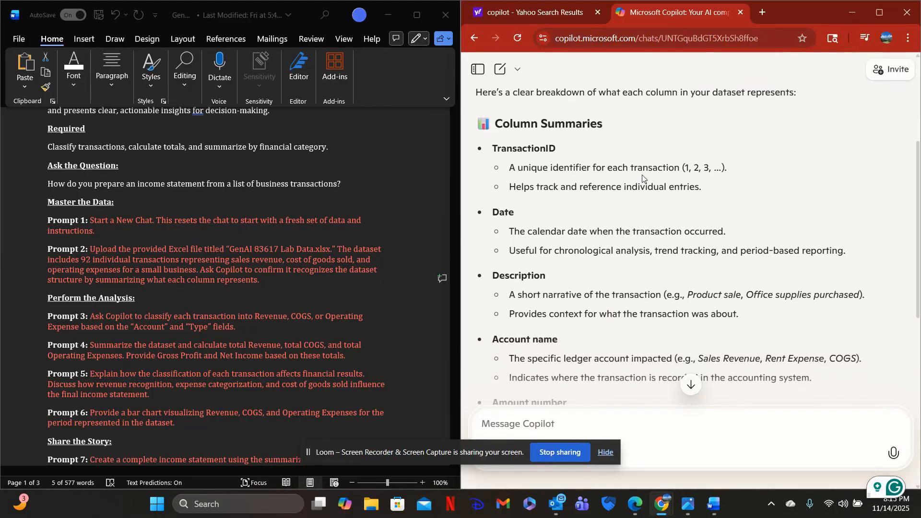
scroll(642, 178, down, 1)
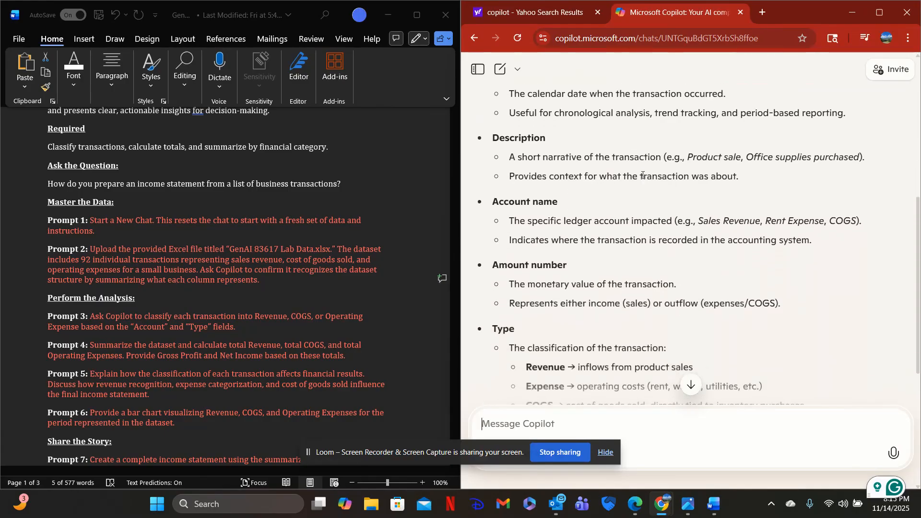
scroll(581, 235, down, 3)
scroll(582, 236, up, 2)
scroll(581, 236, up, 1)
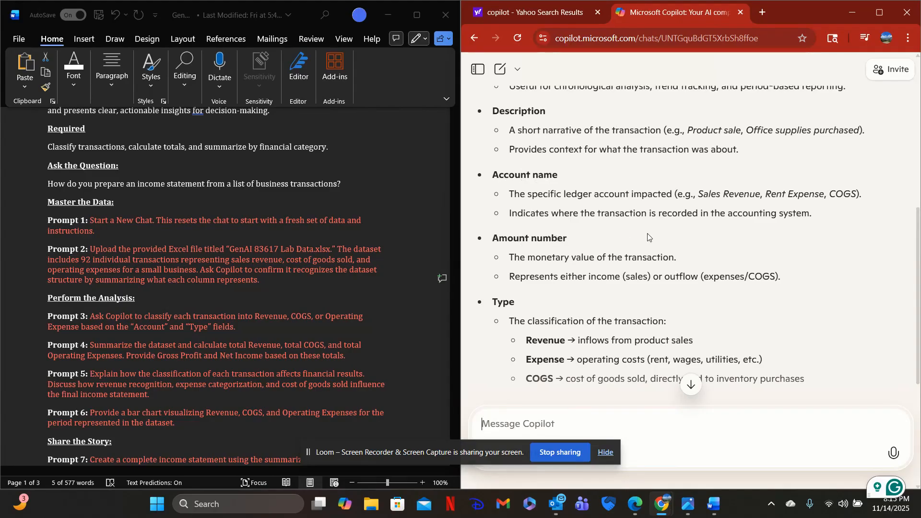
scroll(648, 237, down, 5)
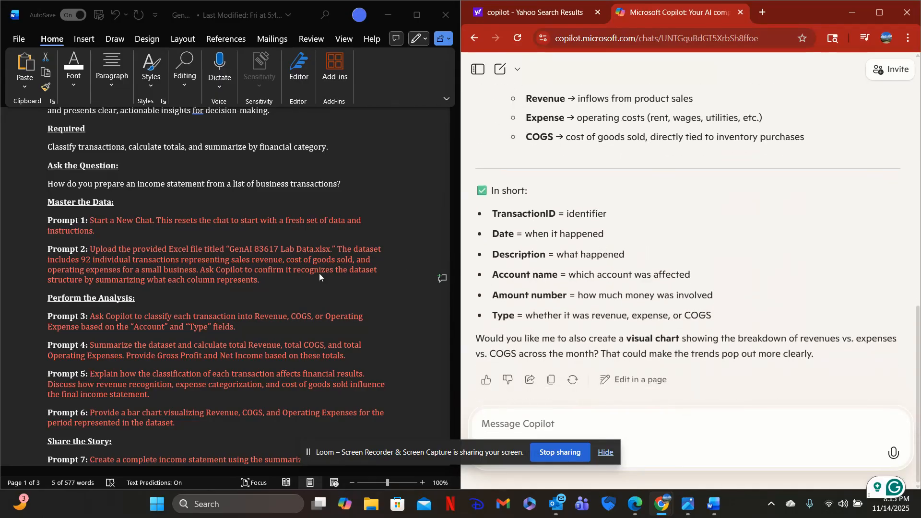
Copy Prompt 3, on classifying each transaction into Revenue, COGS, or Operating Expense, from the lab document and send it to Copilot.
scroll(122, 306, down, 3)
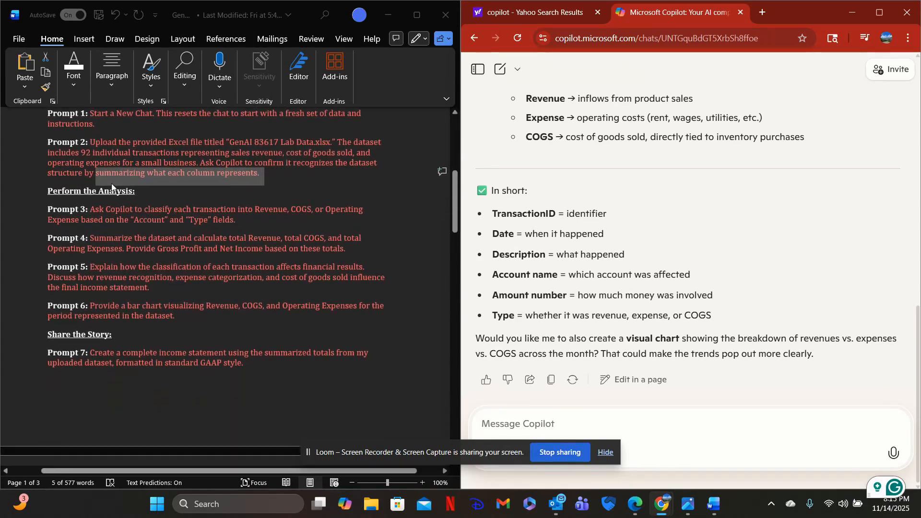
click(92, 209)
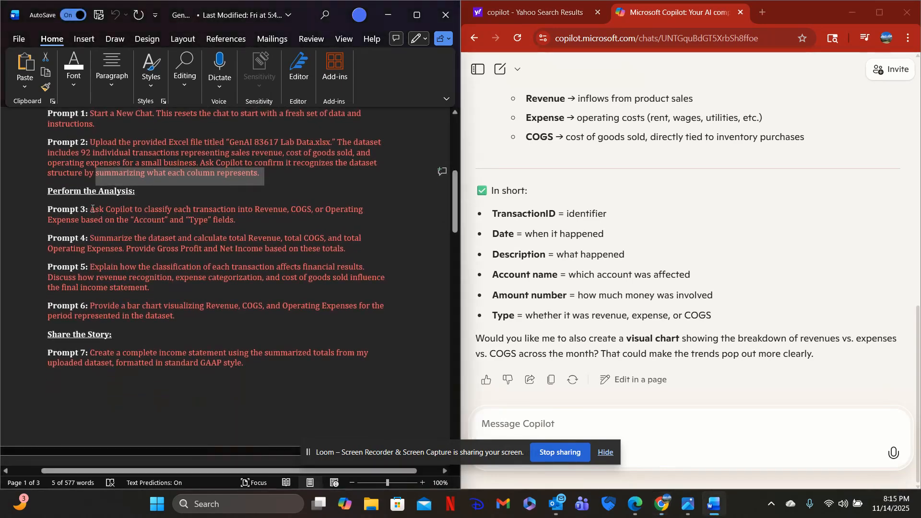
drag(92, 209, 207, 222)
right_click(192, 217)
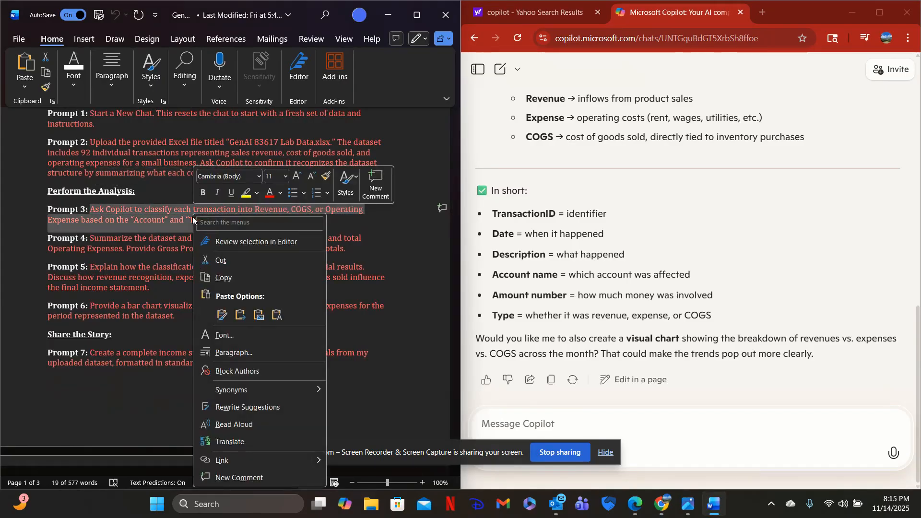
click(232, 277)
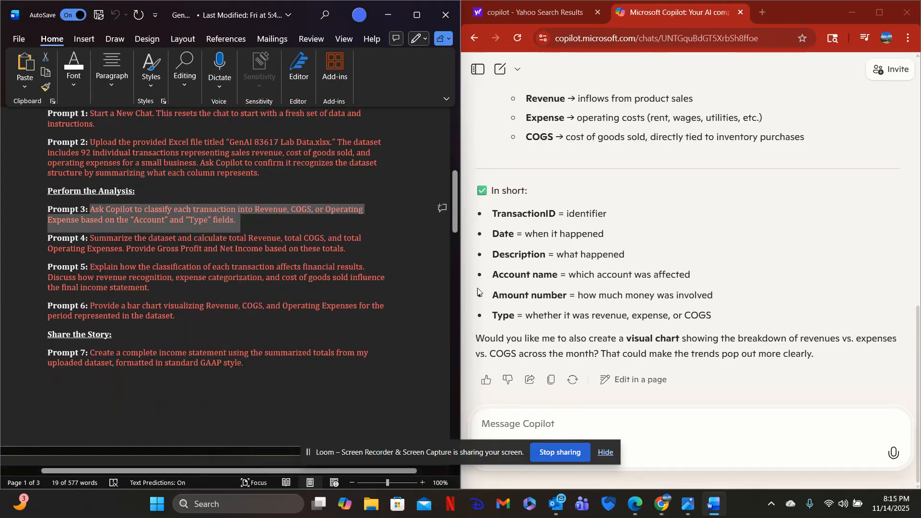
click(527, 425)
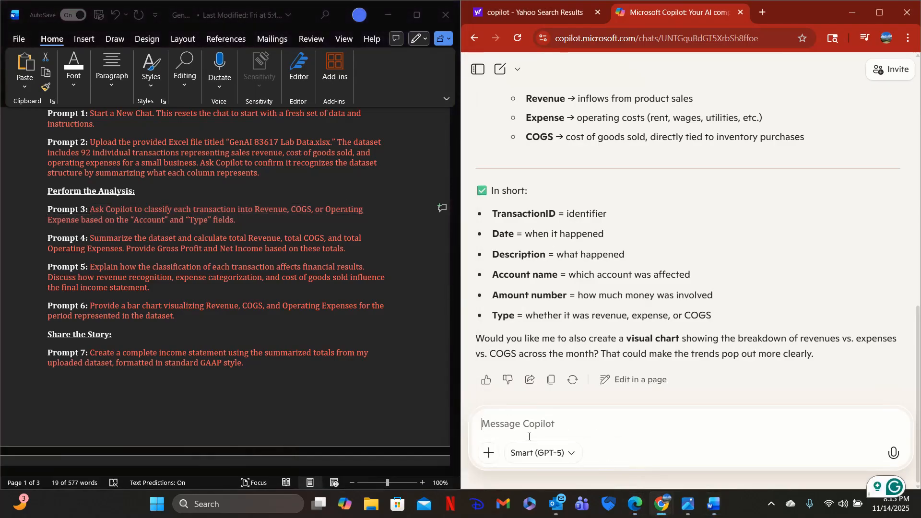
key(ctrl+v)
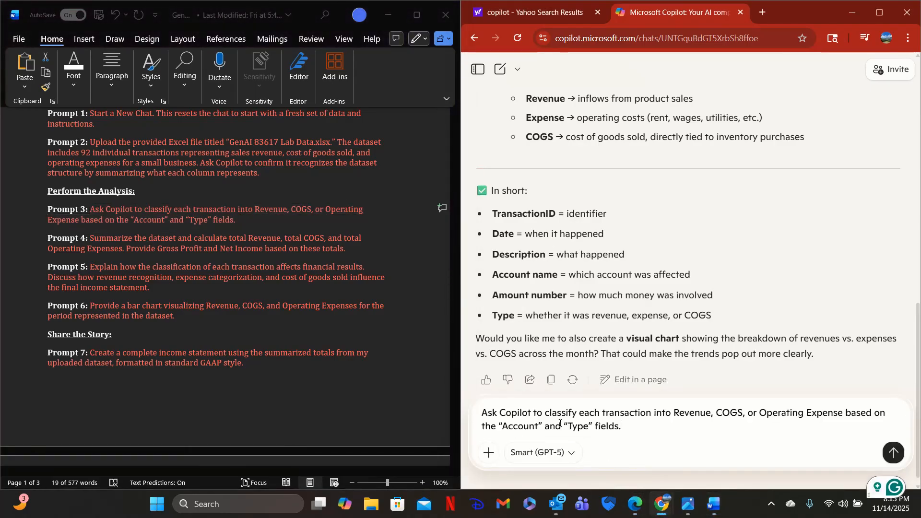
key(Return)
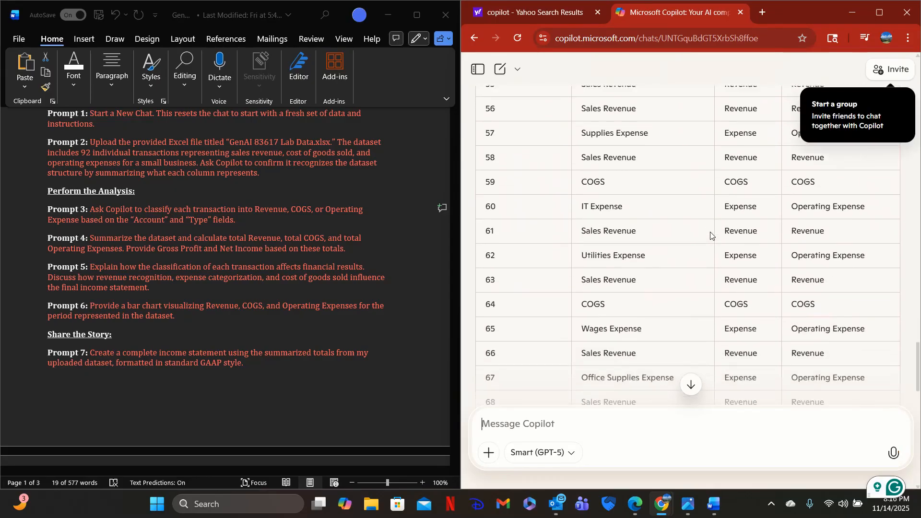
Copy Prompt 4, on calculating total Revenue, COGS, Operating Expenses, Gross Profit and Net Income, from the lab document and send it to Copilot.
scroll(710, 233, down, 9)
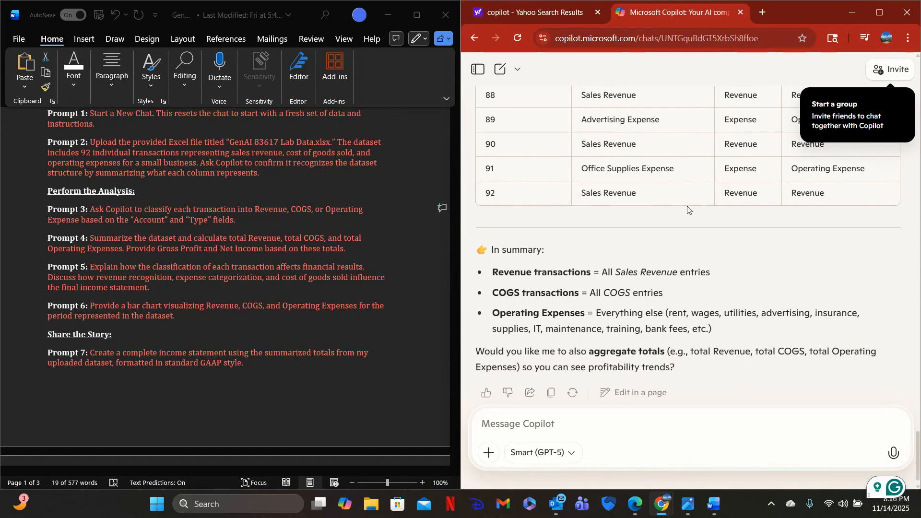
scroll(678, 207, up, 1)
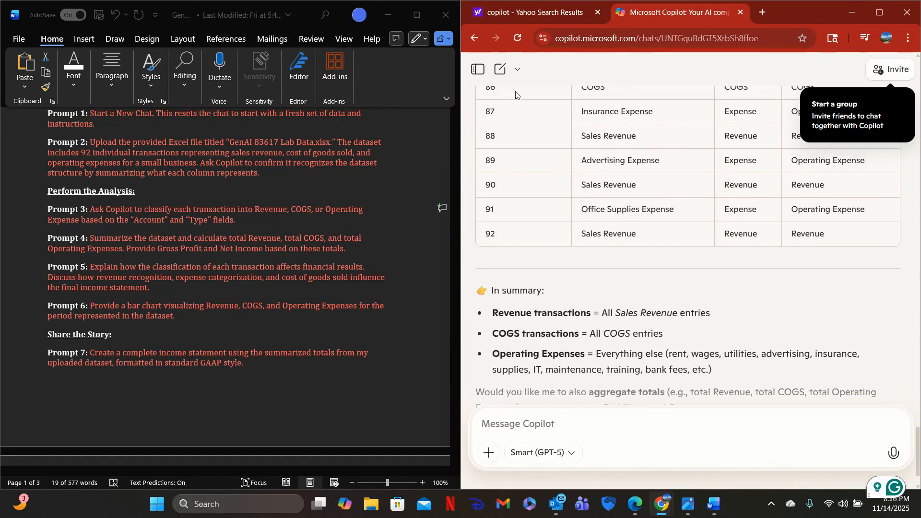
scroll(695, 272, down, 1)
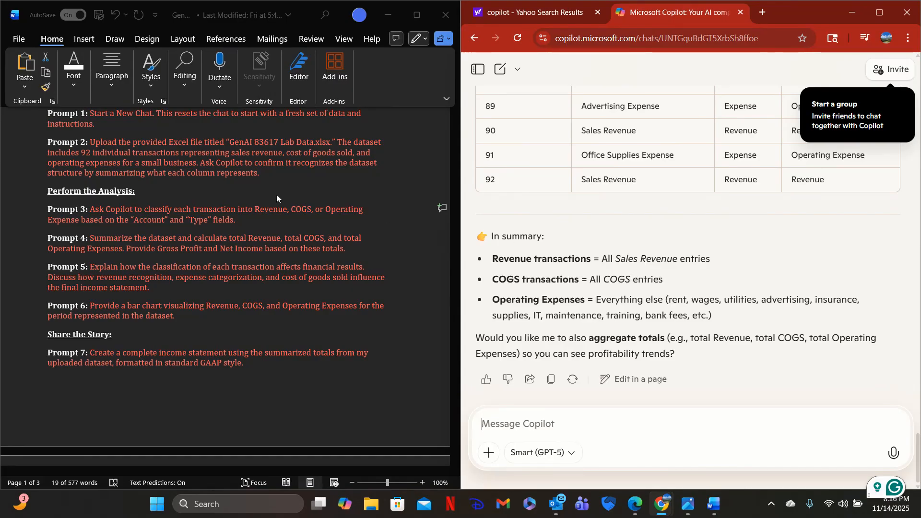
click(110, 256)
drag(91, 238, 332, 247)
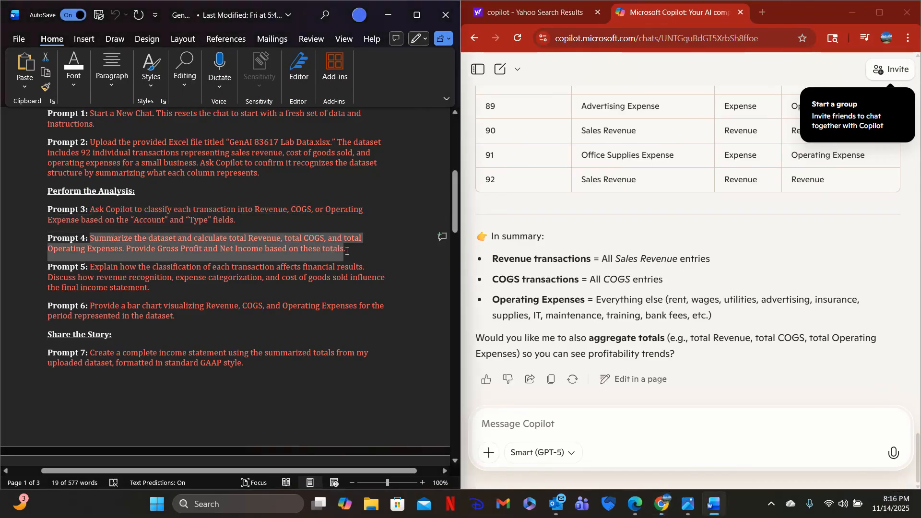
right_click(229, 238)
click(265, 298)
click(502, 426)
key(ctrl+v)
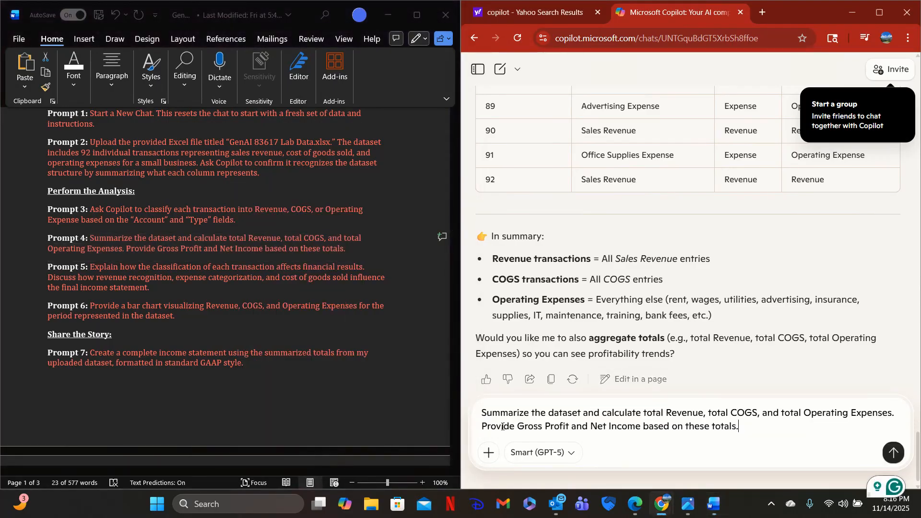
click(892, 452)
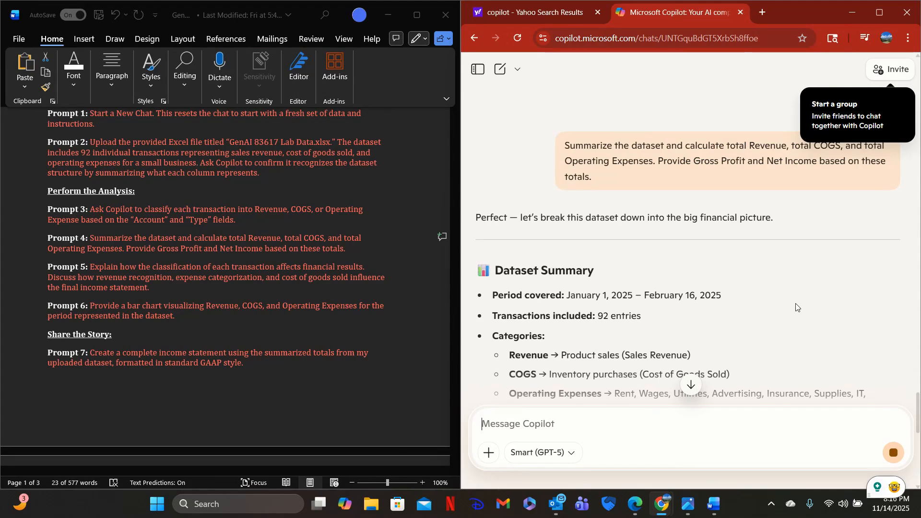
Review the category totals and the Gross Profit and Net Income calculations in Copilot's reply.
scroll(717, 280, down, 2)
scroll(717, 281, down, 5)
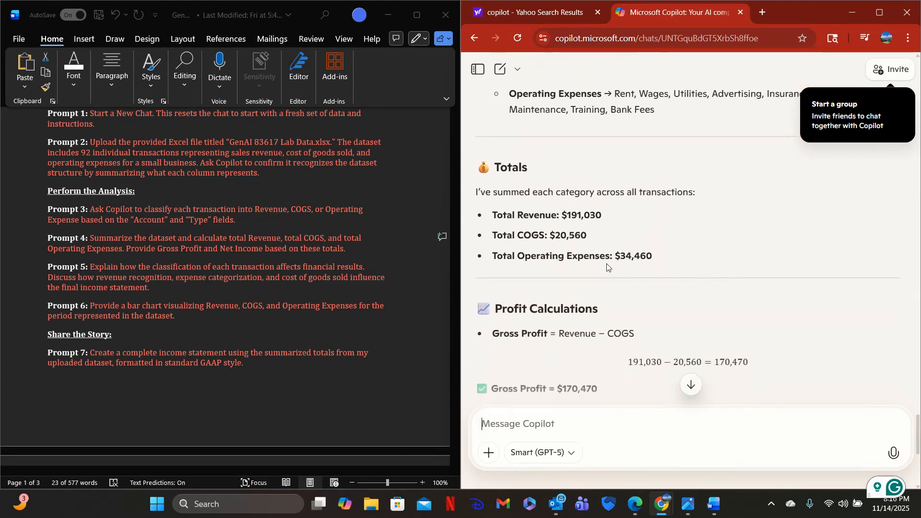
scroll(653, 236, down, 3)
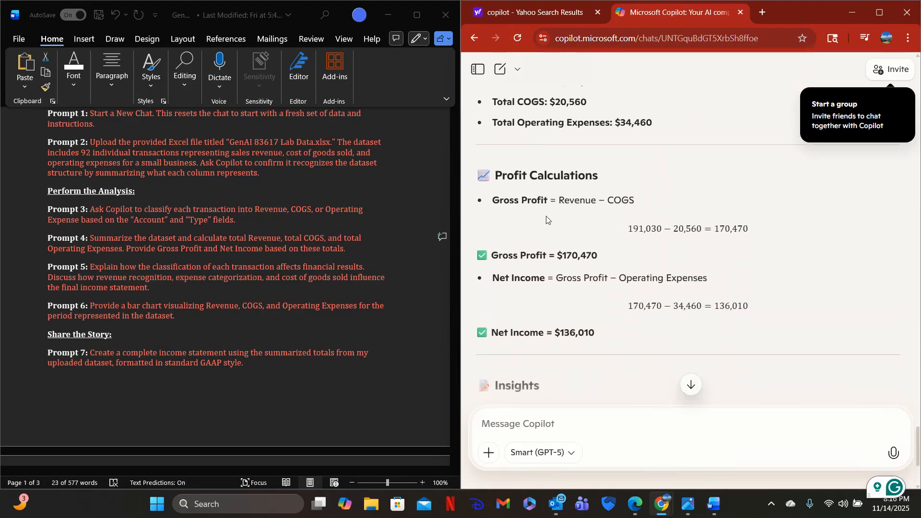
scroll(661, 265, down, 2)
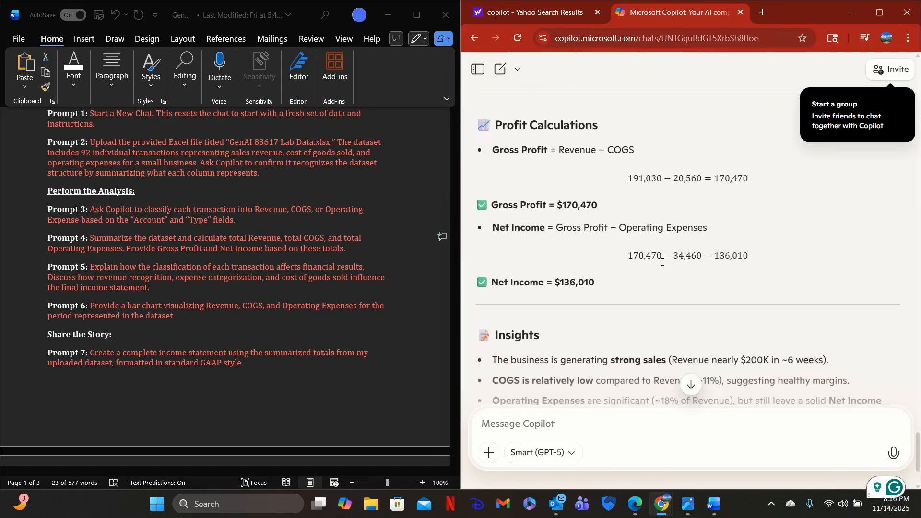
Copy Prompt 5, on how the classification of each transaction affects financial results, from the lab document and send it to Copilot.
scroll(662, 265, down, 2)
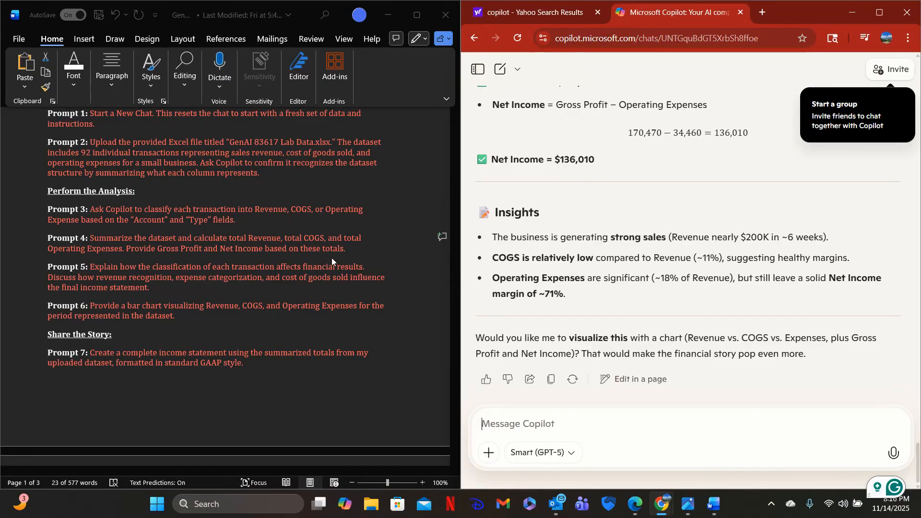
scroll(332, 257, down, 1)
click(92, 223)
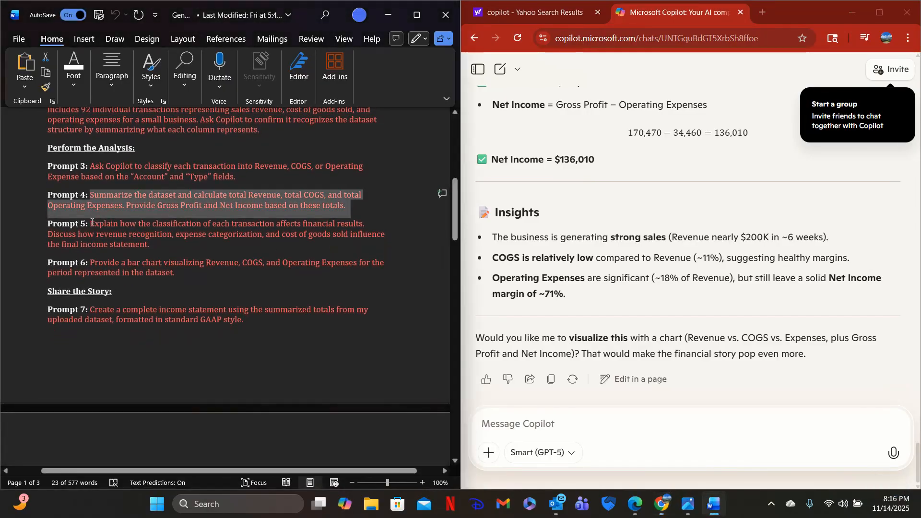
drag(91, 224, 151, 244)
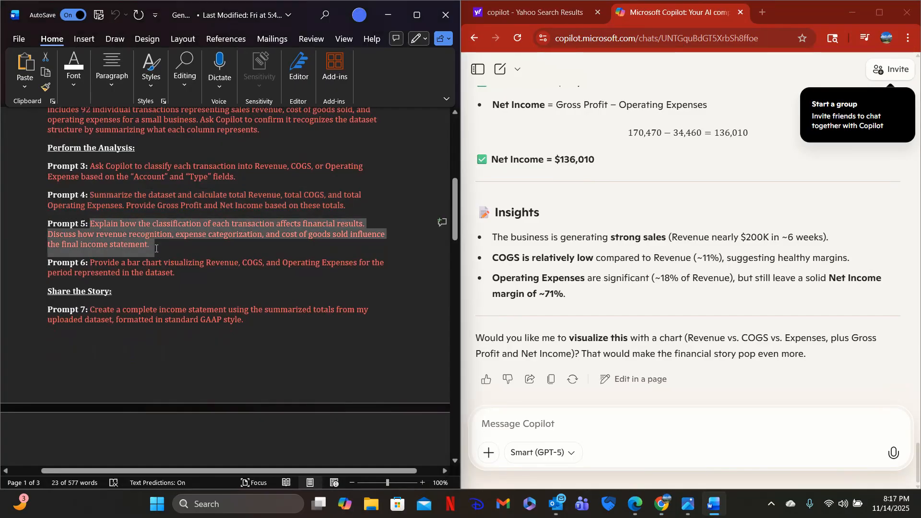
right_click(113, 234)
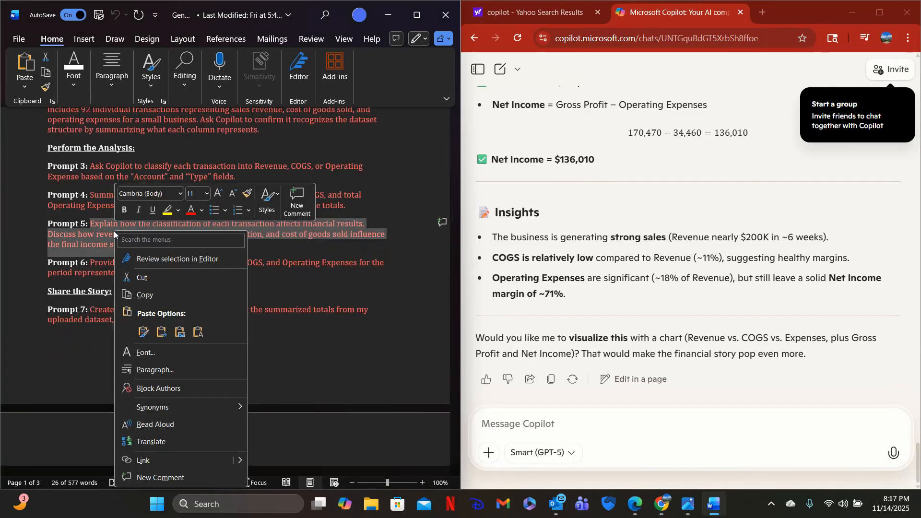
click(148, 300)
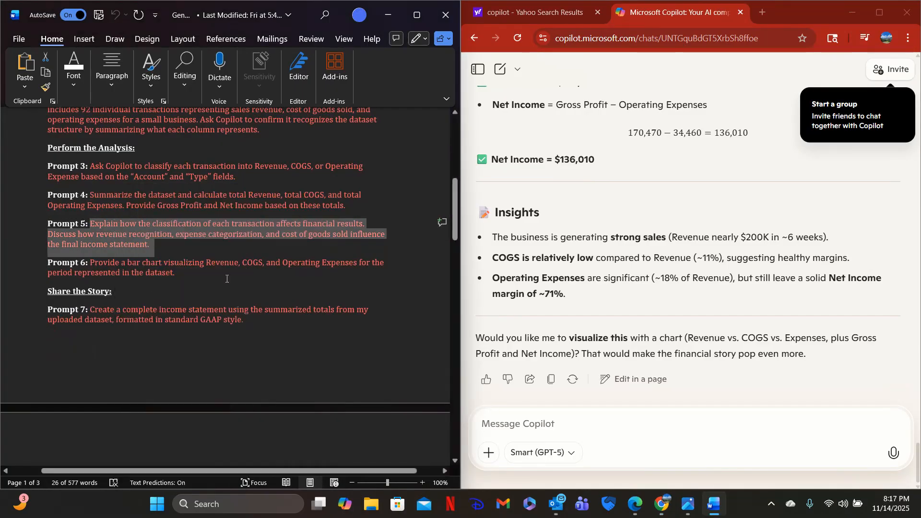
click(512, 429)
key(ctrl+v)
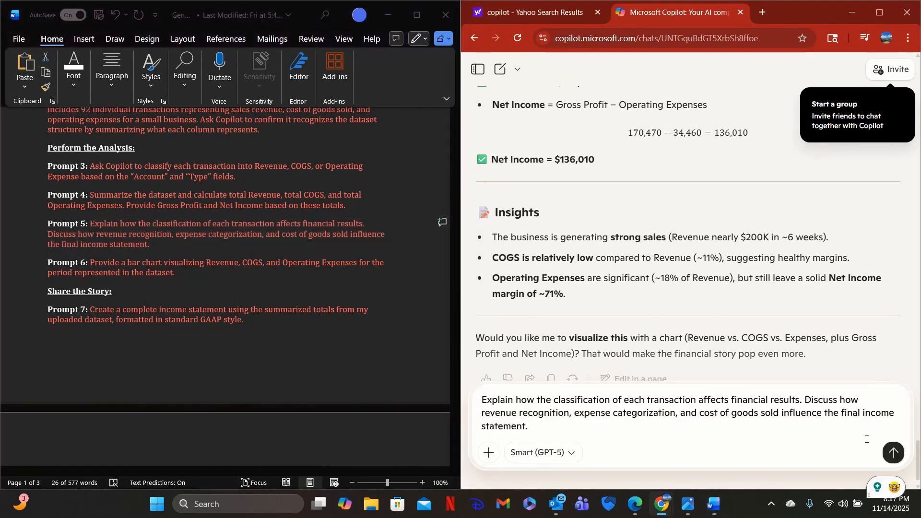
click(893, 453)
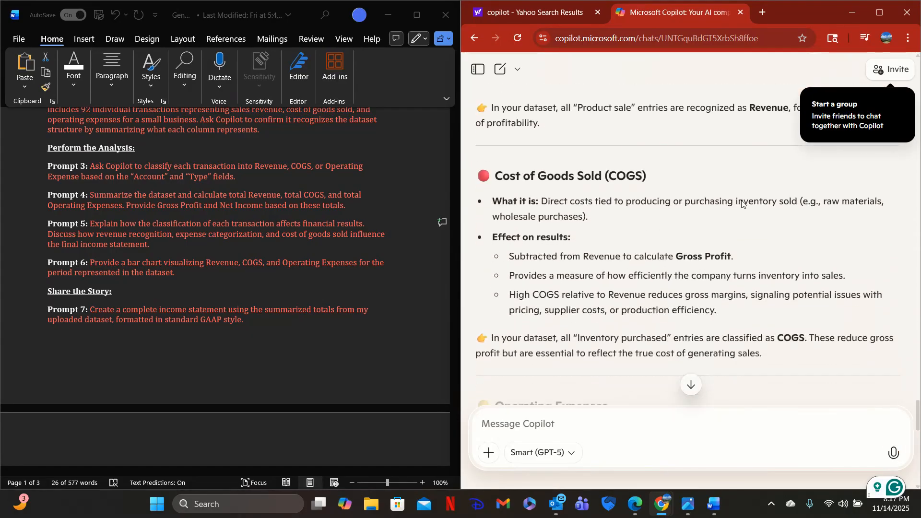
Read Copilot's explanation of how COGS and Operating Expenses classifications shape the income statement, through to its closing summary.
scroll(740, 204, down, 6)
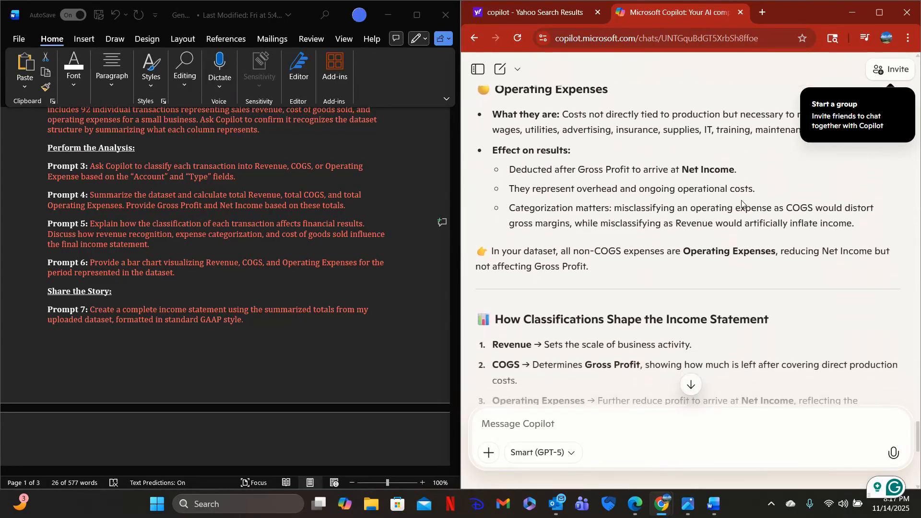
scroll(647, 204, up, 2)
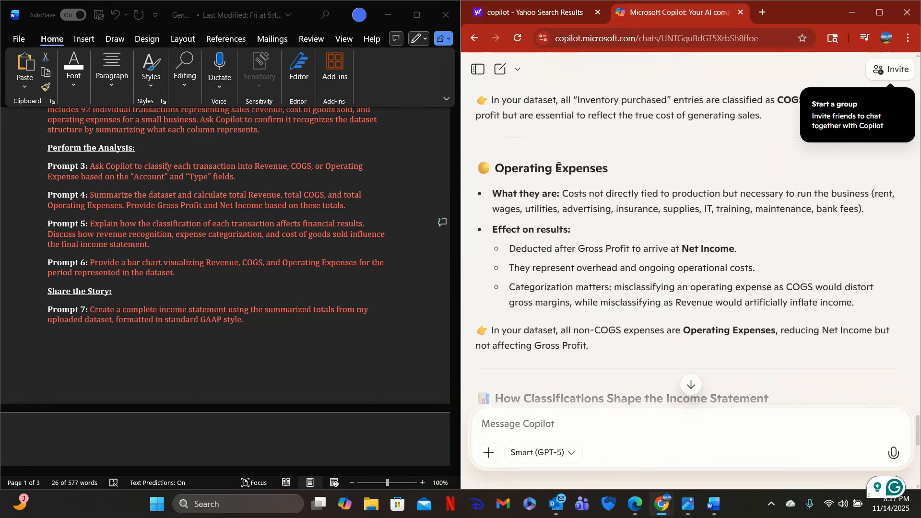
scroll(647, 198, down, 5)
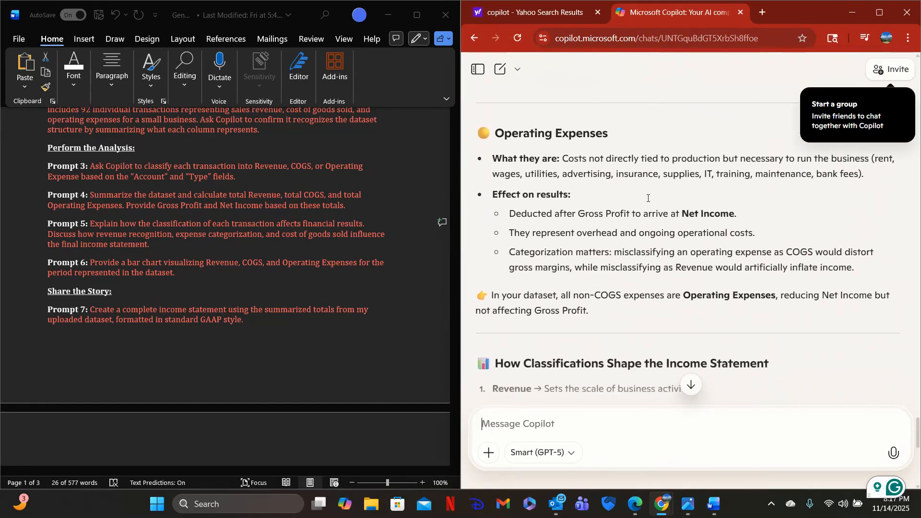
scroll(647, 198, down, 5)
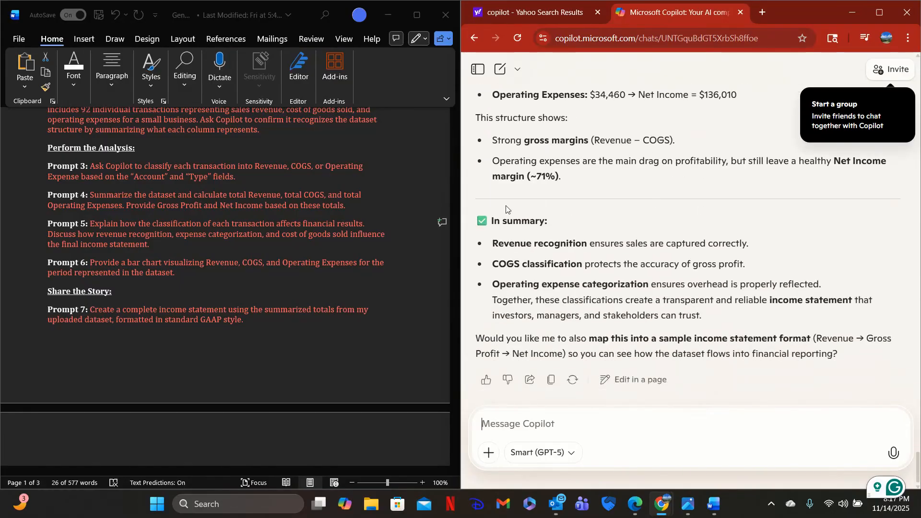
Copy Prompt 6, on a bar chart visualizing Revenue, COGS, and Operating Expenses, from the lab document and send it to Copilot.
scroll(203, 197, down, 1)
drag(90, 179, 154, 201)
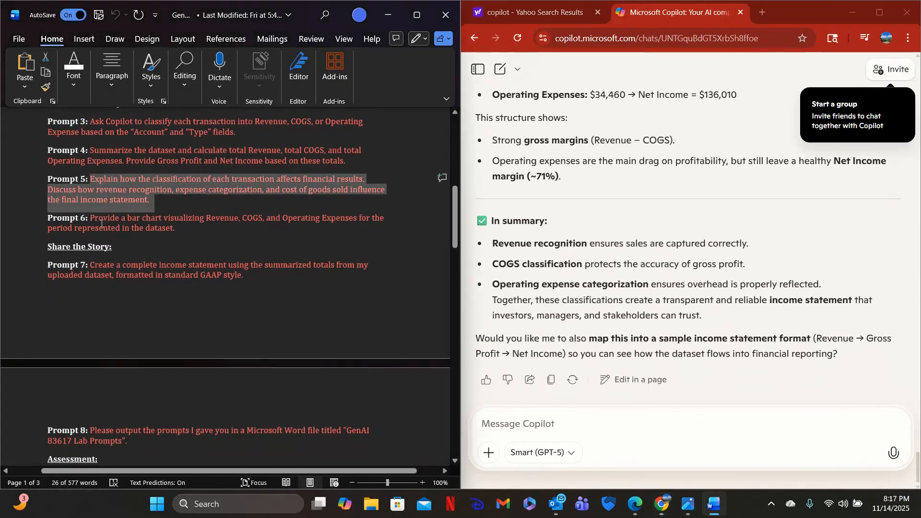
drag(91, 219, 181, 227)
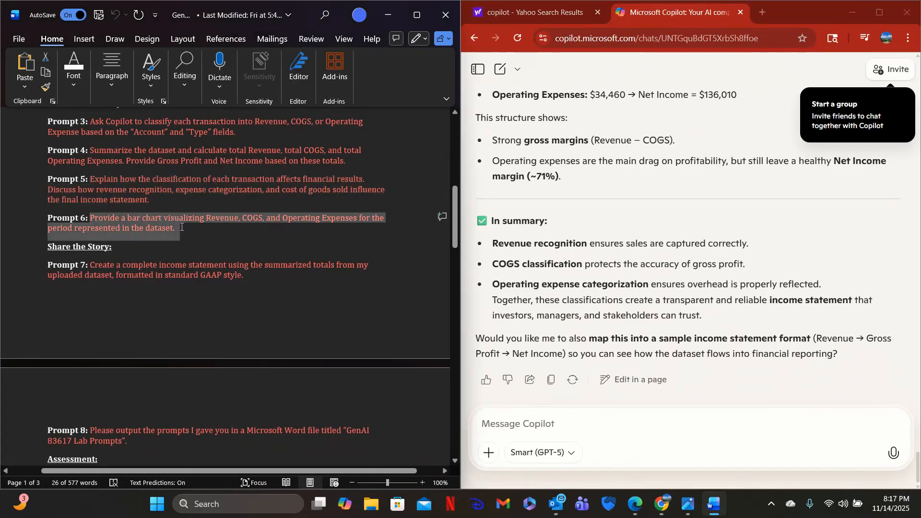
right_click(154, 230)
click(206, 278)
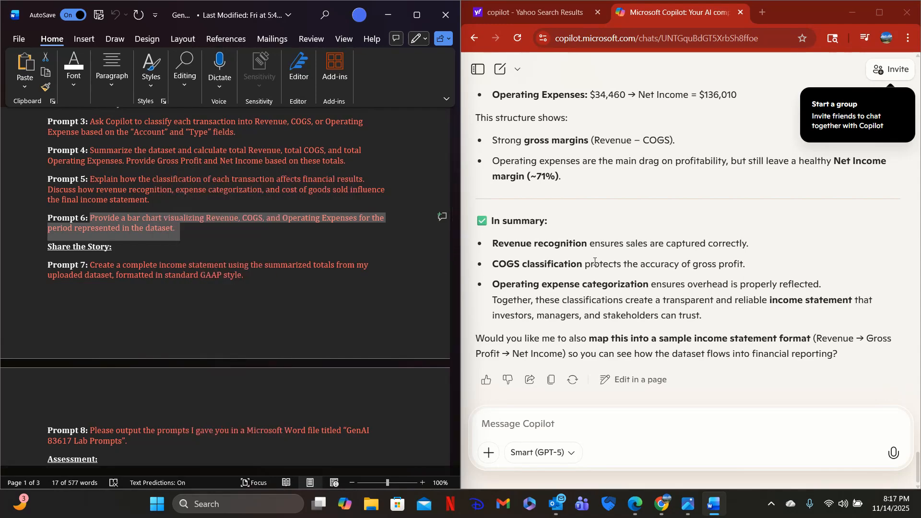
click(543, 407)
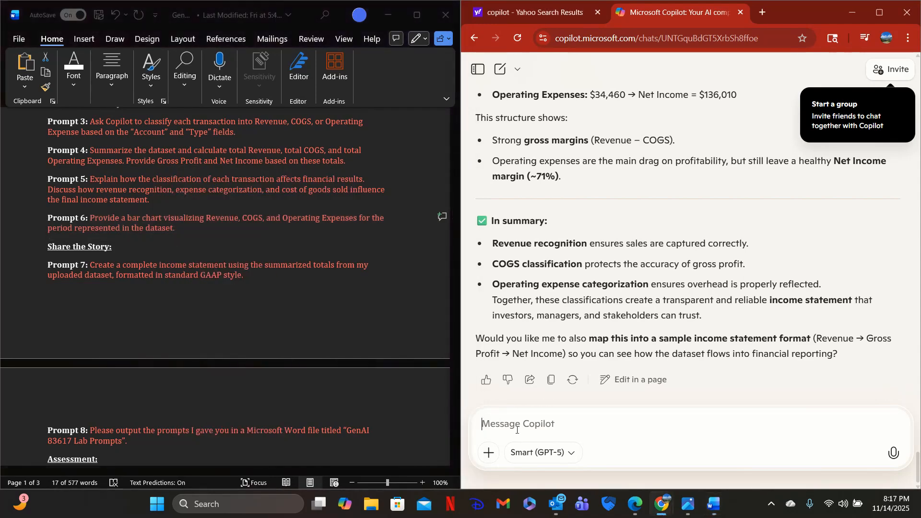
key(ctrl+v)
key(Return)
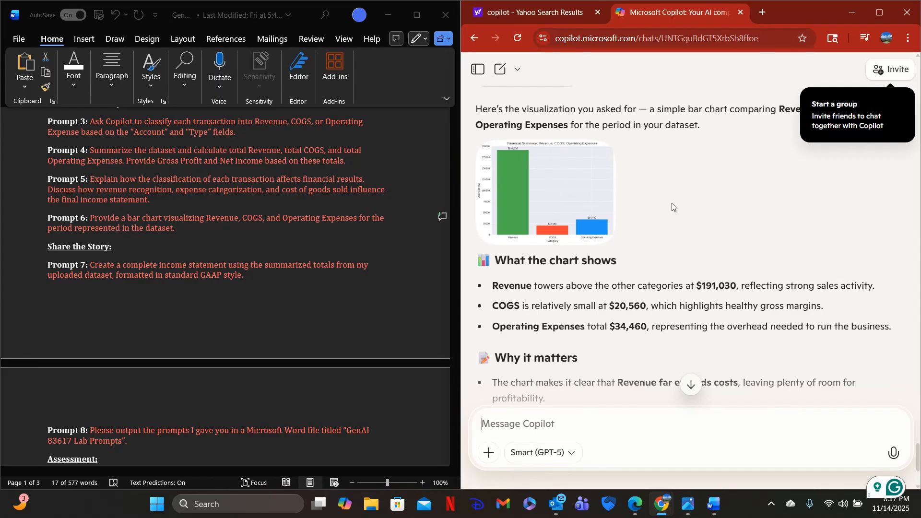
Copy Prompt 7, on creating a complete income statement in standard GAAP style, from the lab document and send it to Copilot.
scroll(672, 203, down, 4)
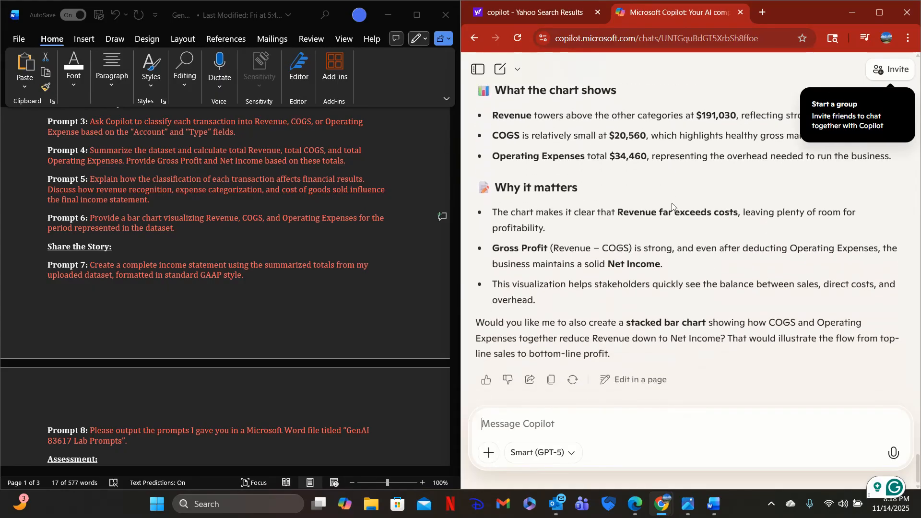
scroll(256, 269, down, 3)
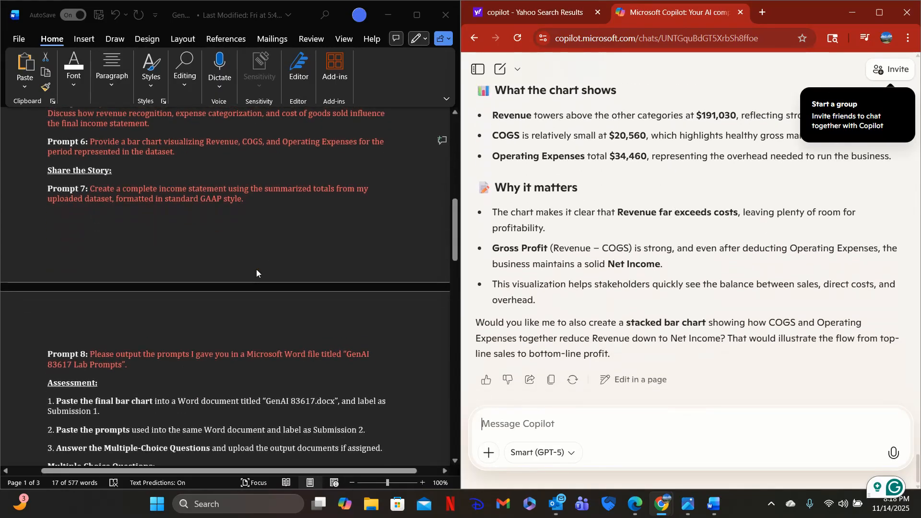
click(93, 177)
drag(91, 176, 239, 195)
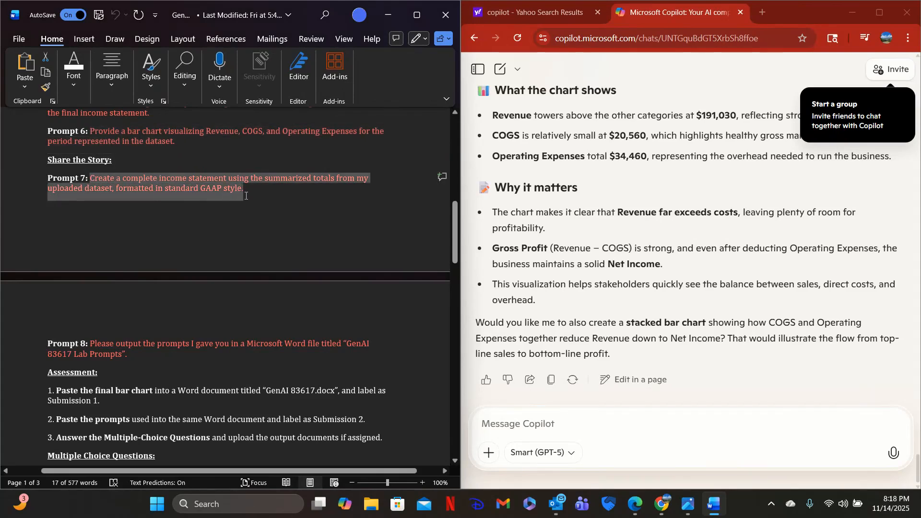
right_click(180, 188)
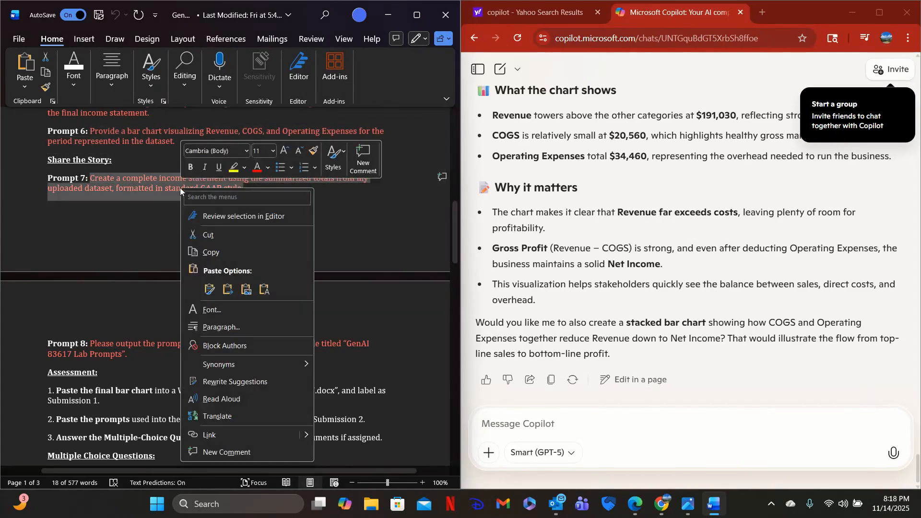
click(223, 254)
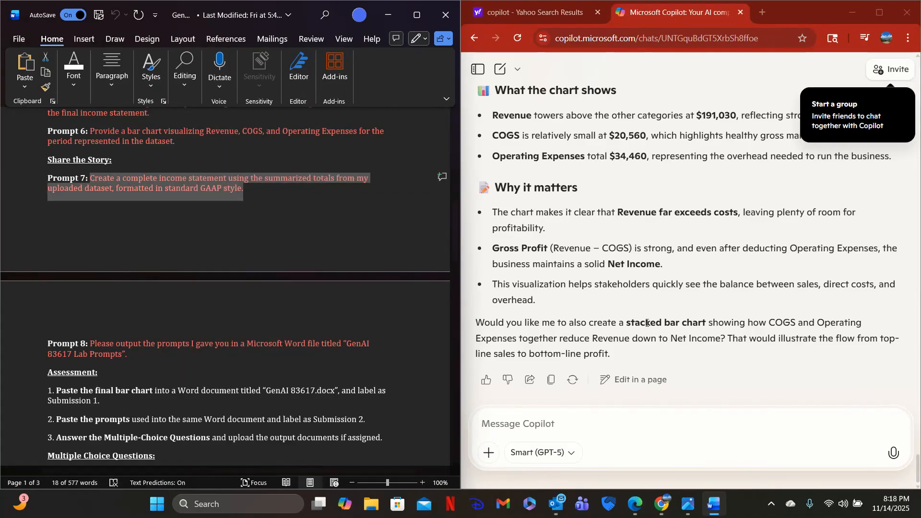
click(530, 425)
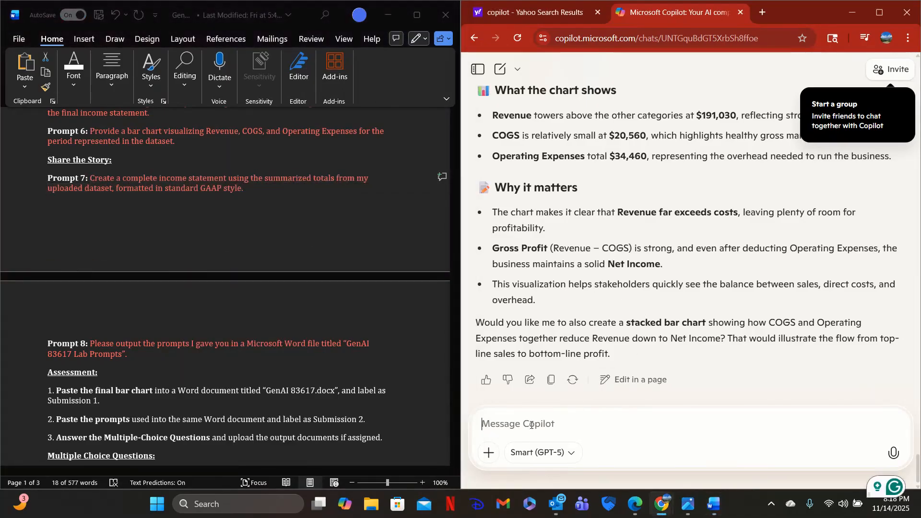
key(ctrl+v)
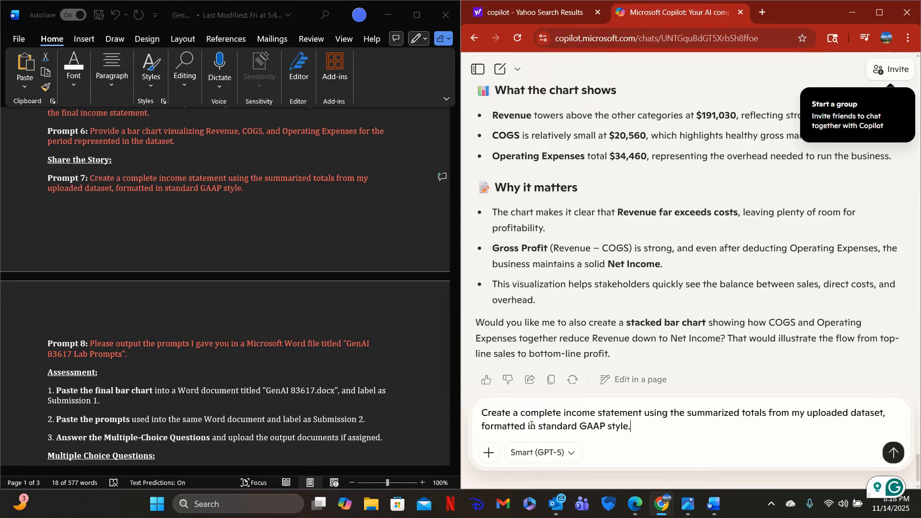
click(895, 450)
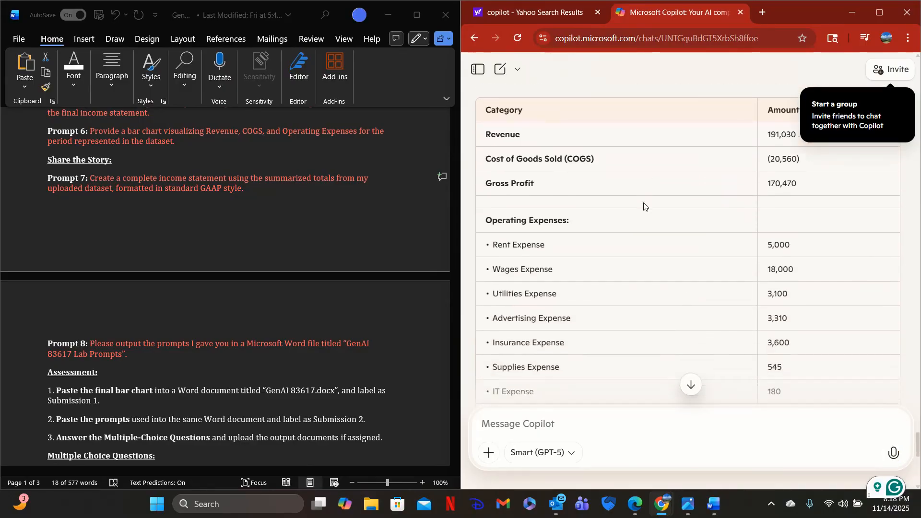
Review the income statement table and the notes on GAAP presentation in Copilot's reply.
scroll(643, 206, up, 1)
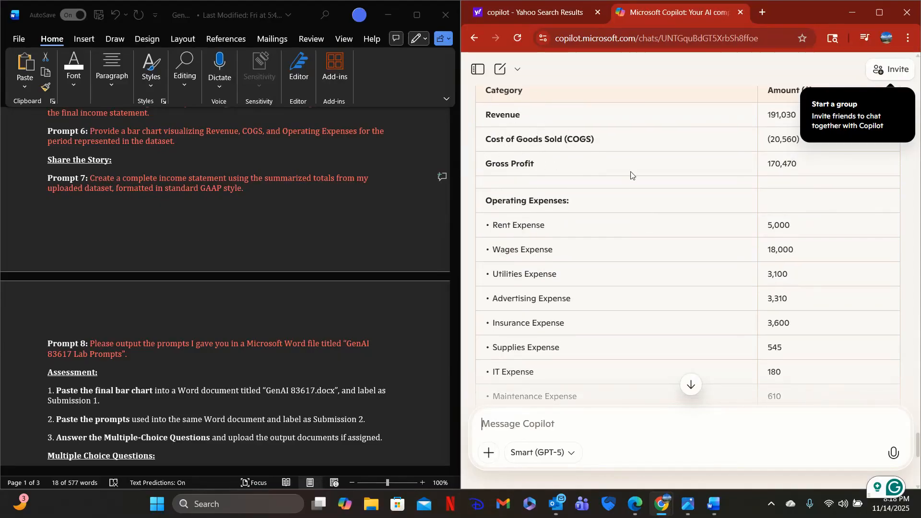
scroll(631, 175, down, 1)
scroll(579, 243, down, 3)
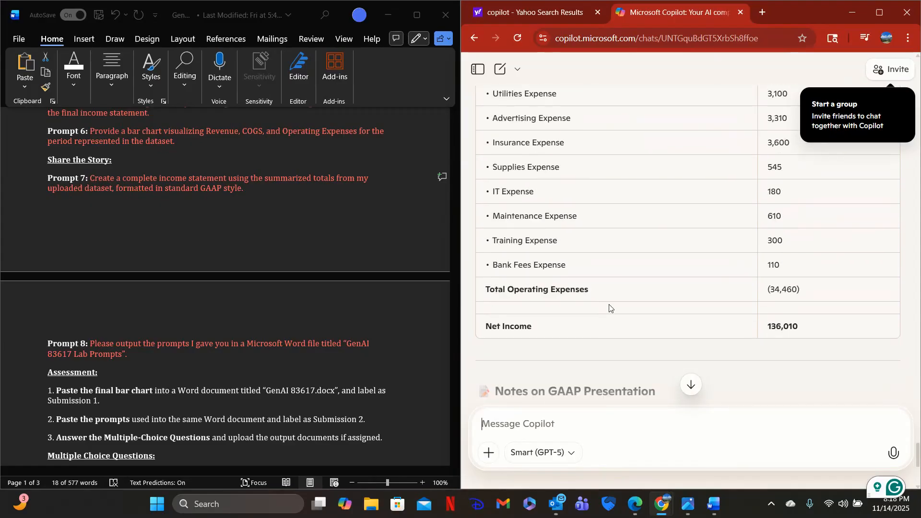
scroll(644, 277, down, 4)
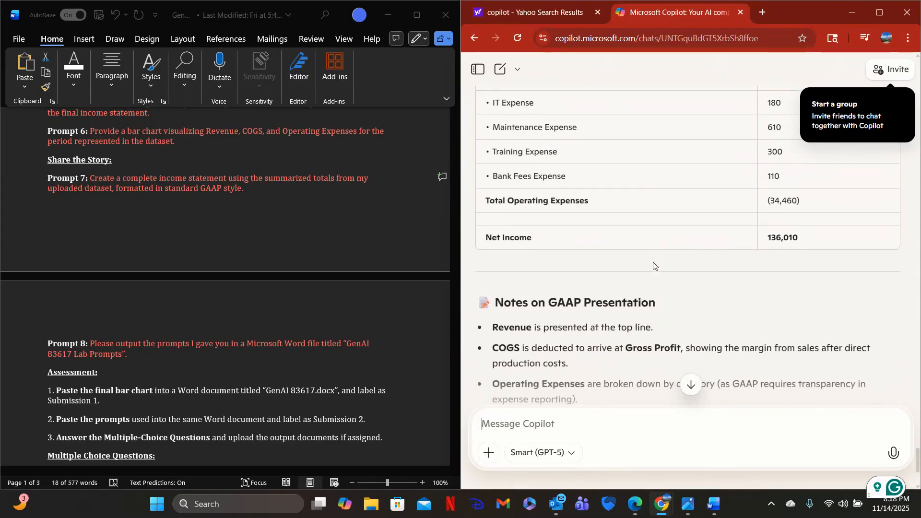
scroll(653, 262, down, 1)
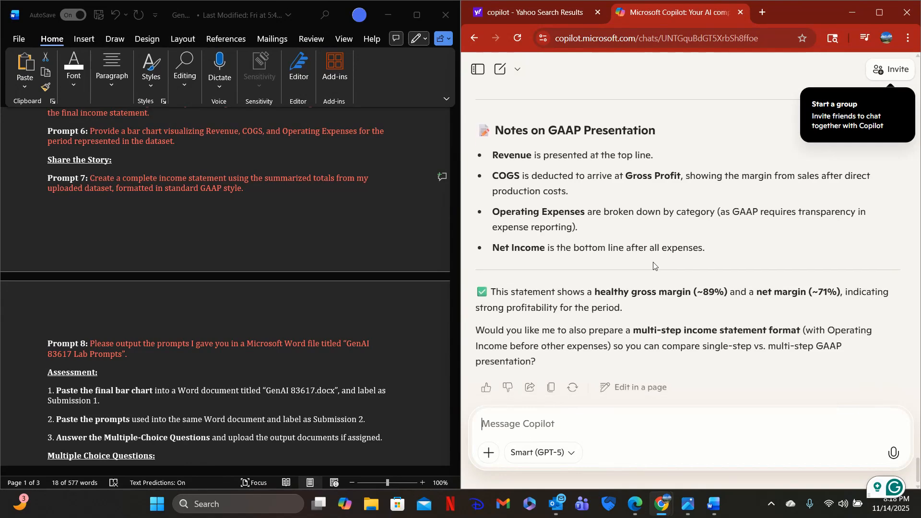
Copy Prompt 8, on outputting the prompts in a Word file titled "GenAI 83617 Lab Prompts", from the lab document and send it to Copilot.
scroll(295, 228, down, 3)
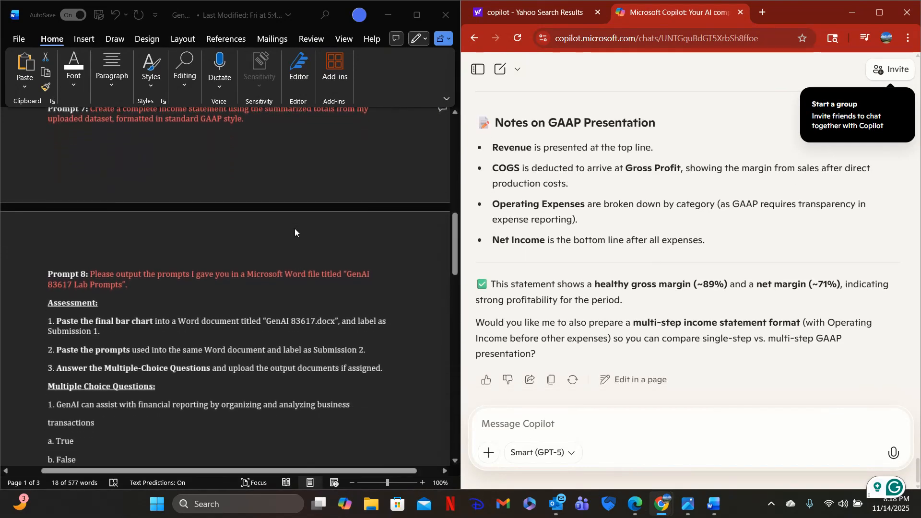
click(91, 277)
drag(91, 273, 131, 283)
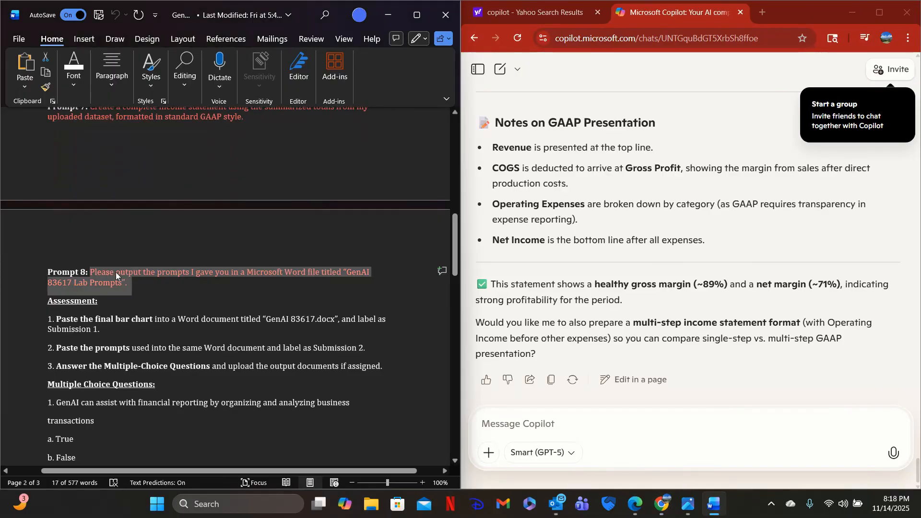
right_click(116, 272)
click(147, 278)
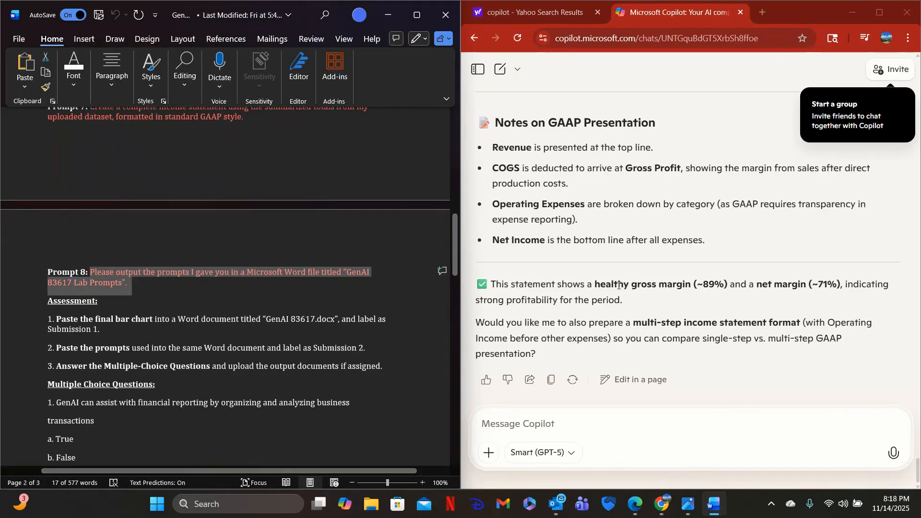
click(509, 424)
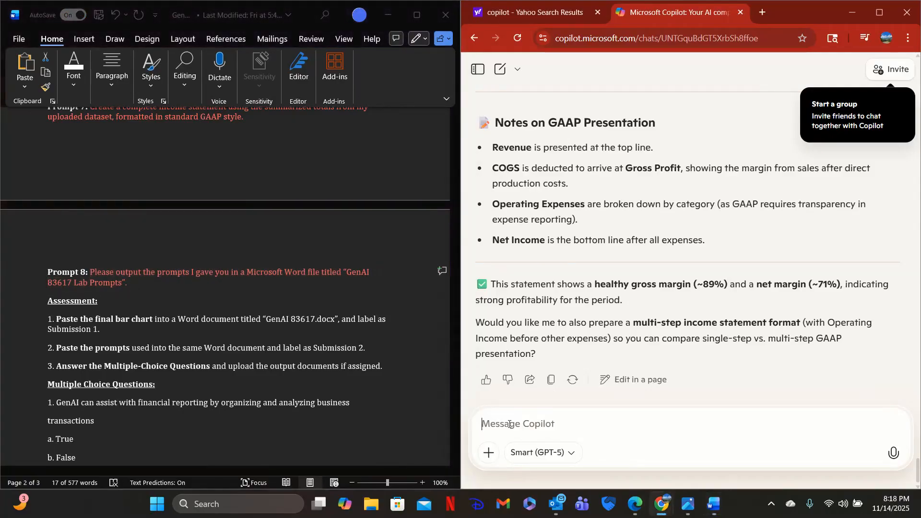
key(ctrl+v)
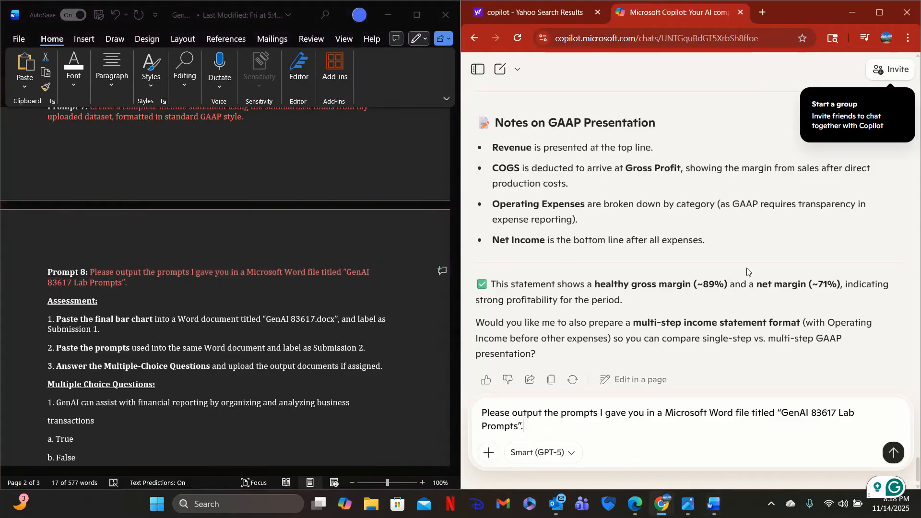
scroll(747, 268, down, 1)
click(892, 453)
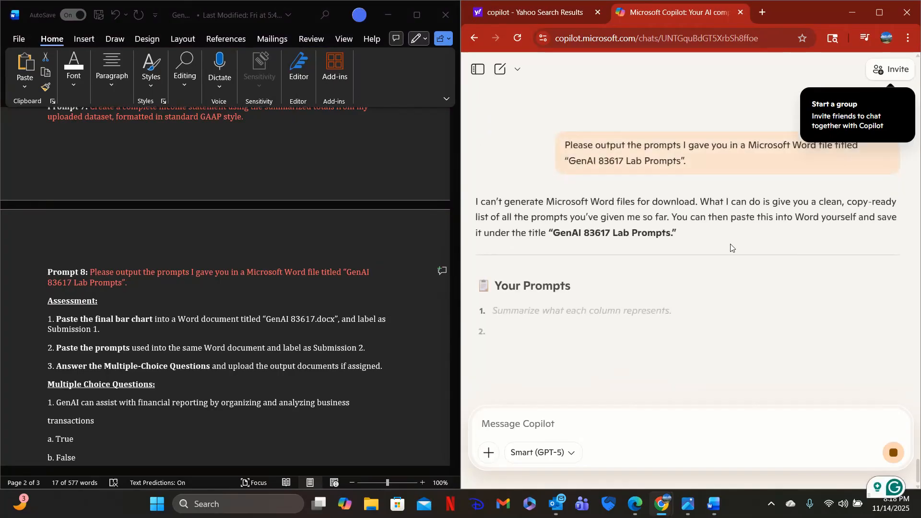
scroll(731, 247, down, 3)
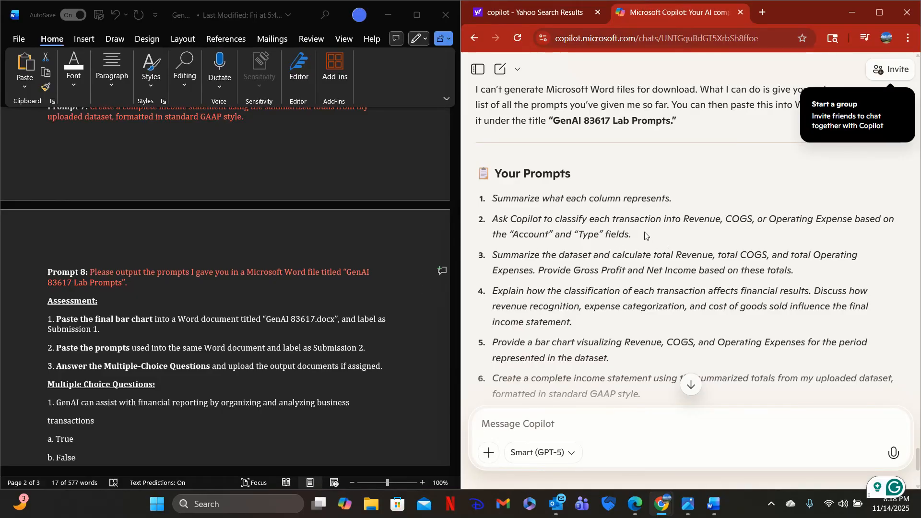
Review the list of prompts and the instructions for creating the Word file in Copilot's reply.
scroll(646, 236, up, 2)
scroll(645, 236, down, 2)
scroll(644, 232, down, 2)
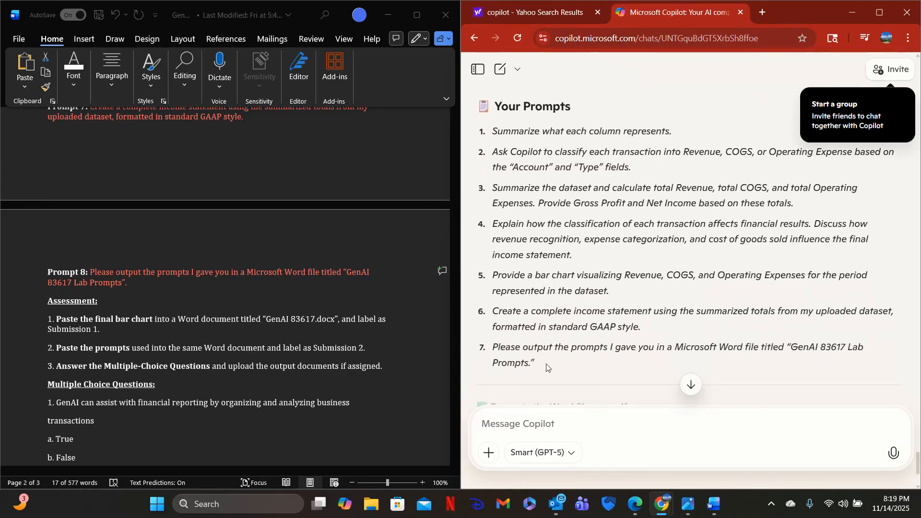
scroll(564, 183, down, 4)
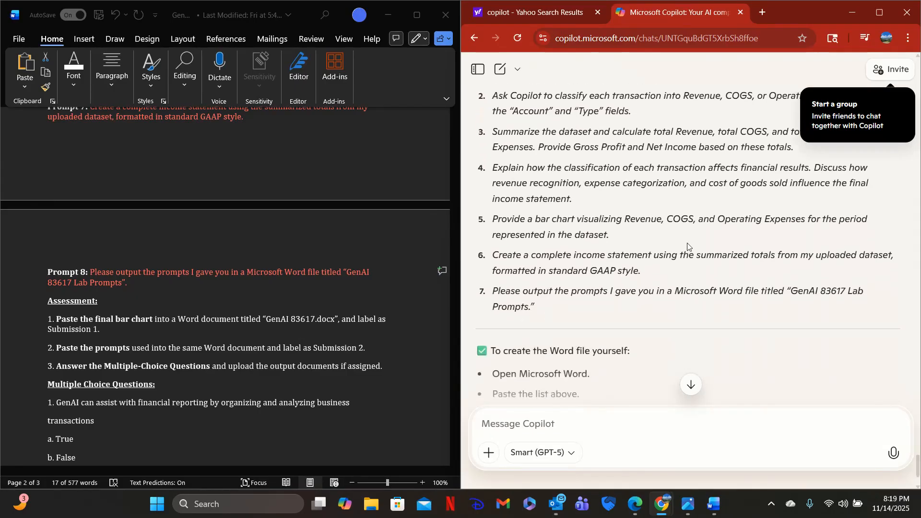
scroll(620, 240, down, 1)
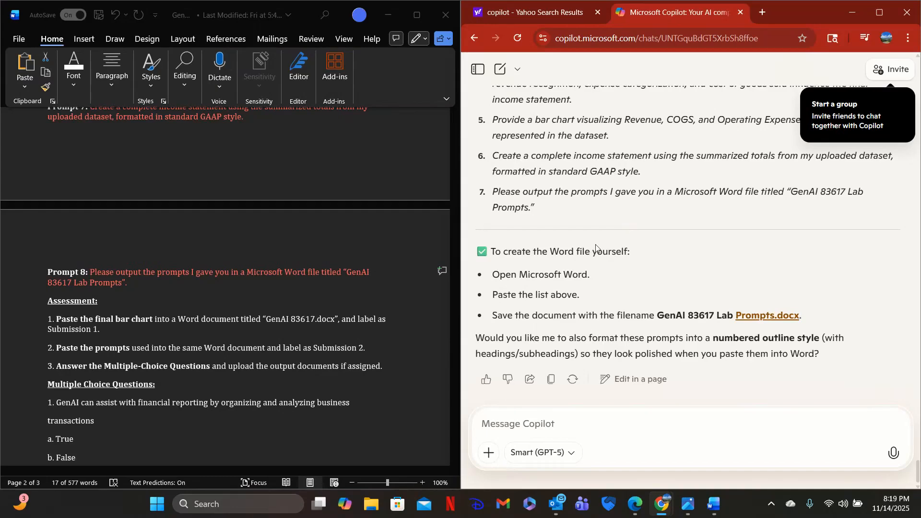
scroll(210, 346, down, 3)
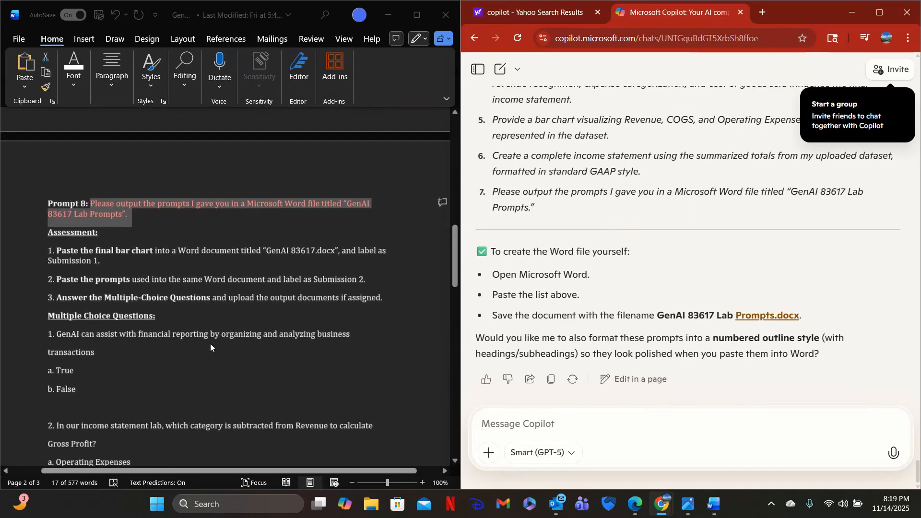
Read through the lab document's assessment instructions, multiple-choice questions, and open-ended assessment questions.
click(118, 348)
scroll(187, 273, down, 1)
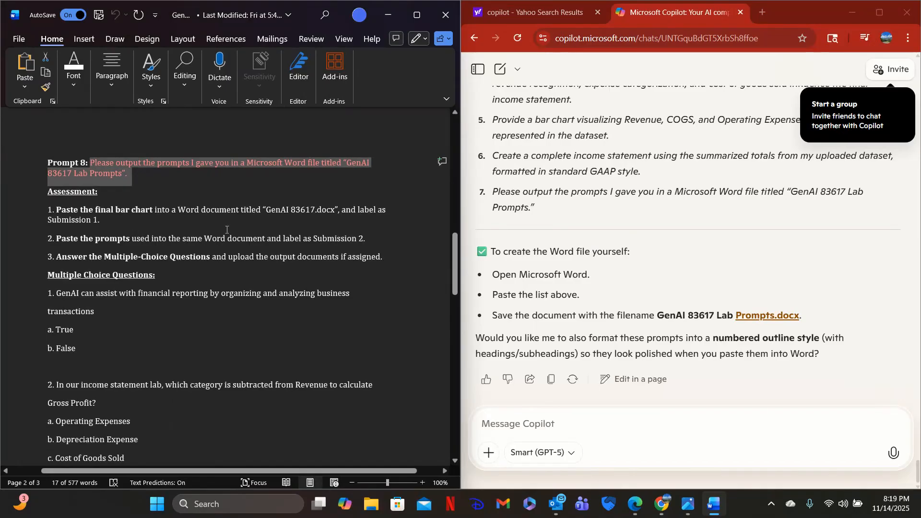
scroll(202, 264, down, 2)
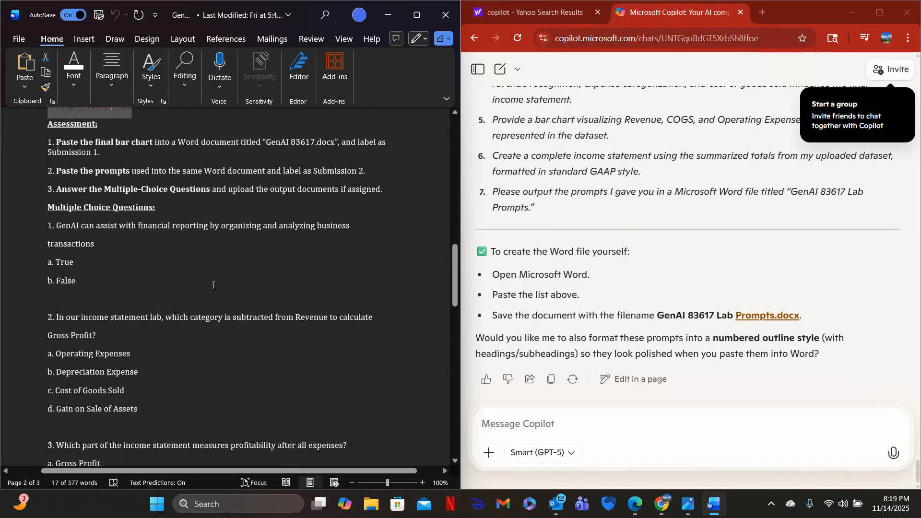
scroll(153, 263, down, 2)
scroll(582, 184, up, 8)
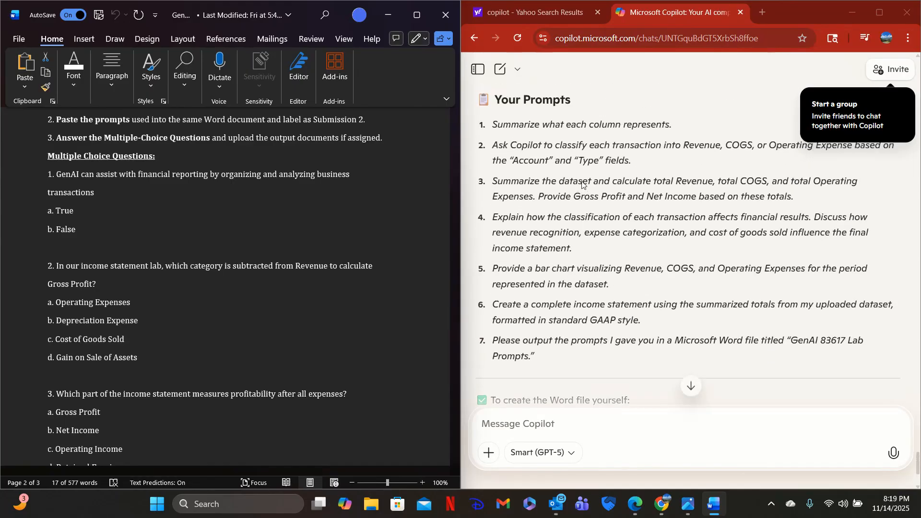
scroll(582, 185, up, 3)
scroll(82, 229, down, 1)
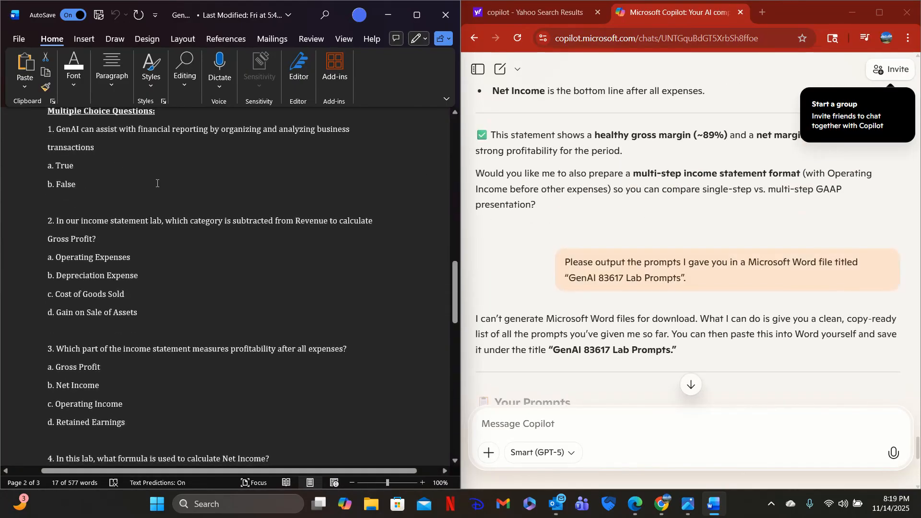
scroll(179, 271, down, 10)
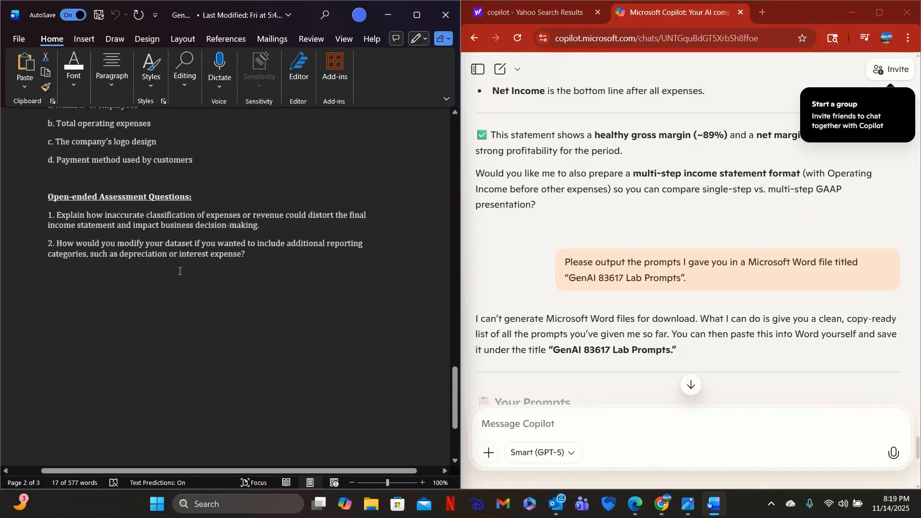
scroll(179, 271, up, 1)
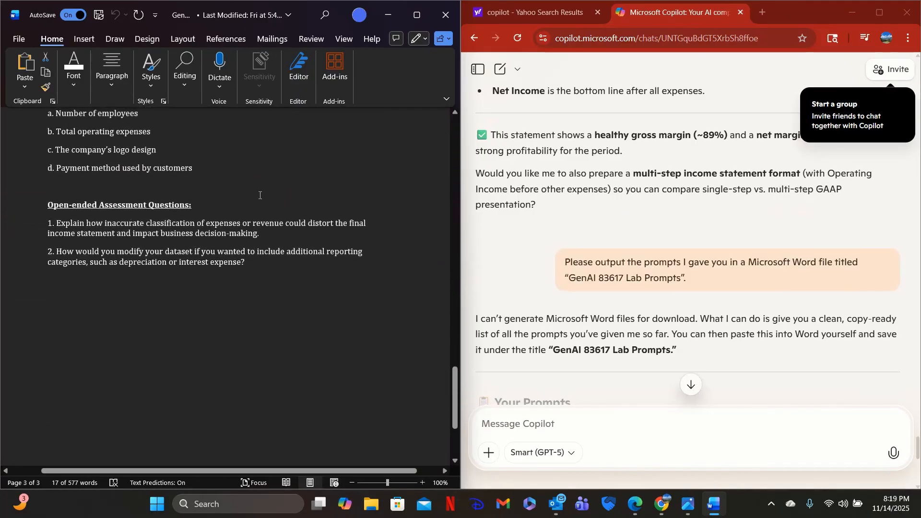
scroll(260, 195, up, 1)
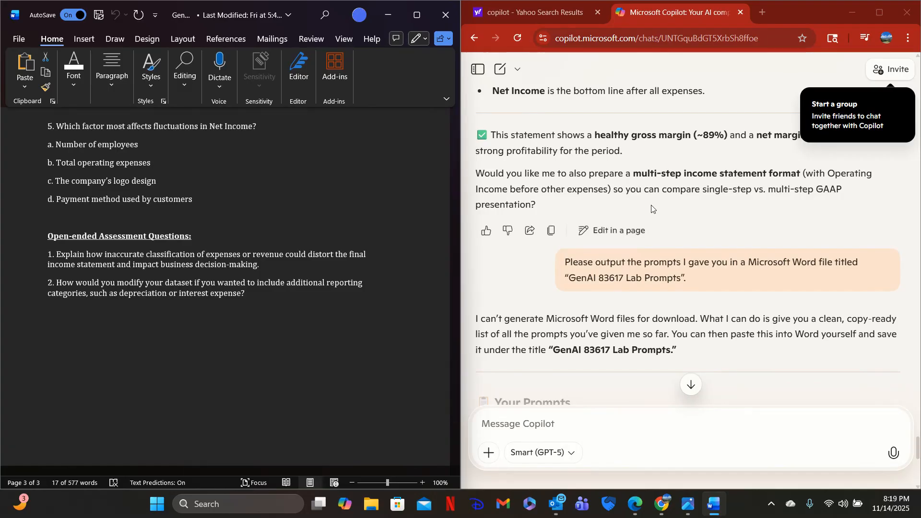